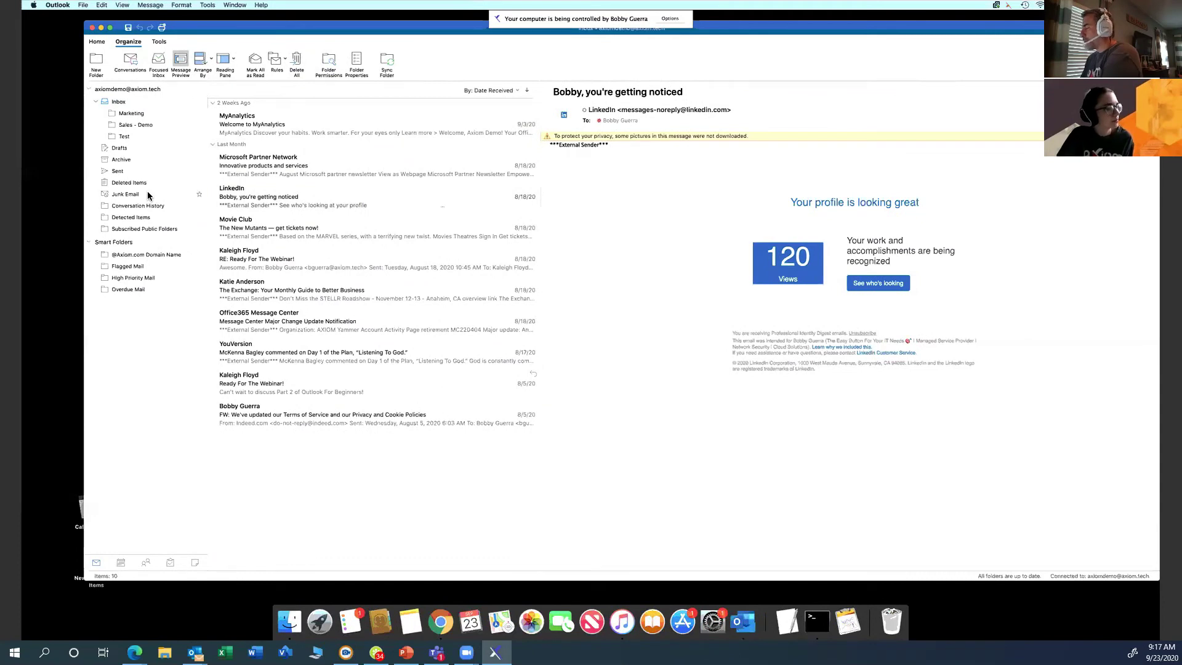
# - Create an Untitled Folder at the account's top level, then delete it to Deleted Items
pyautogui.rightClick(122, 105)
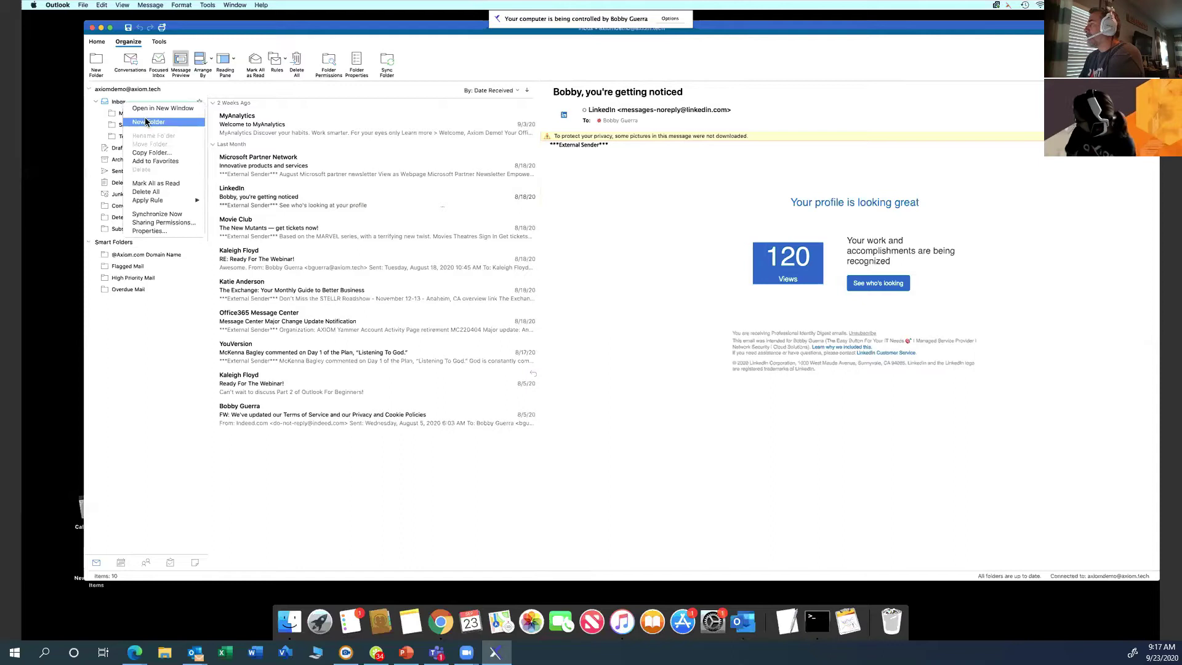
pyautogui.rightClick(128, 93)
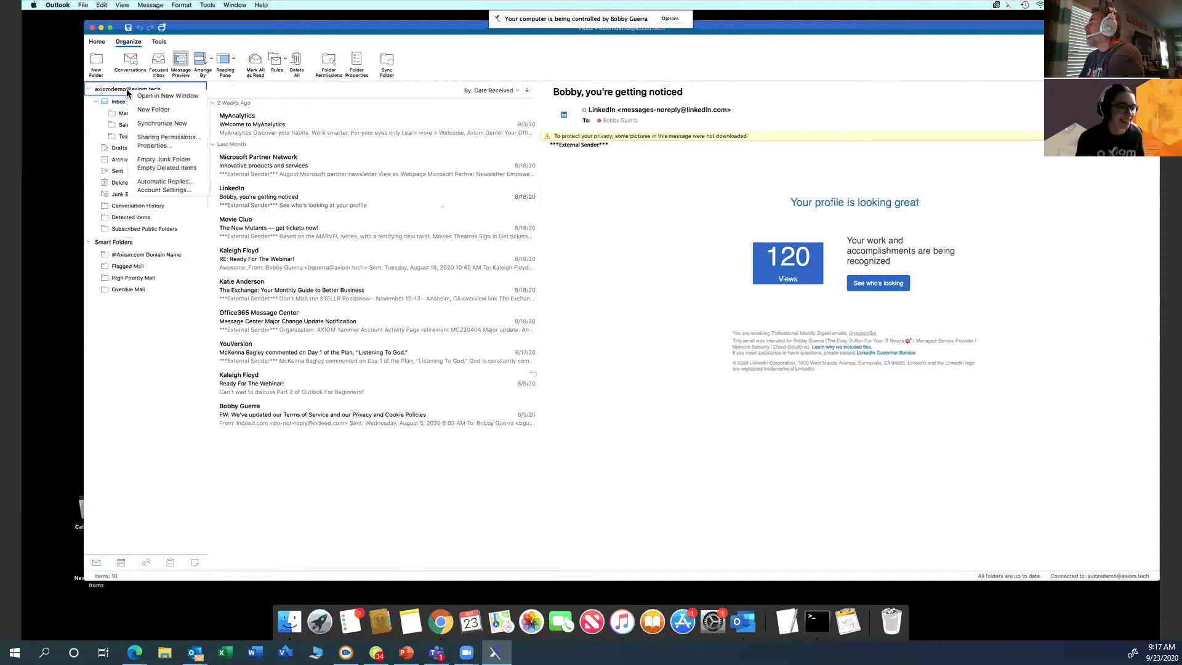
pyautogui.click(167, 109)
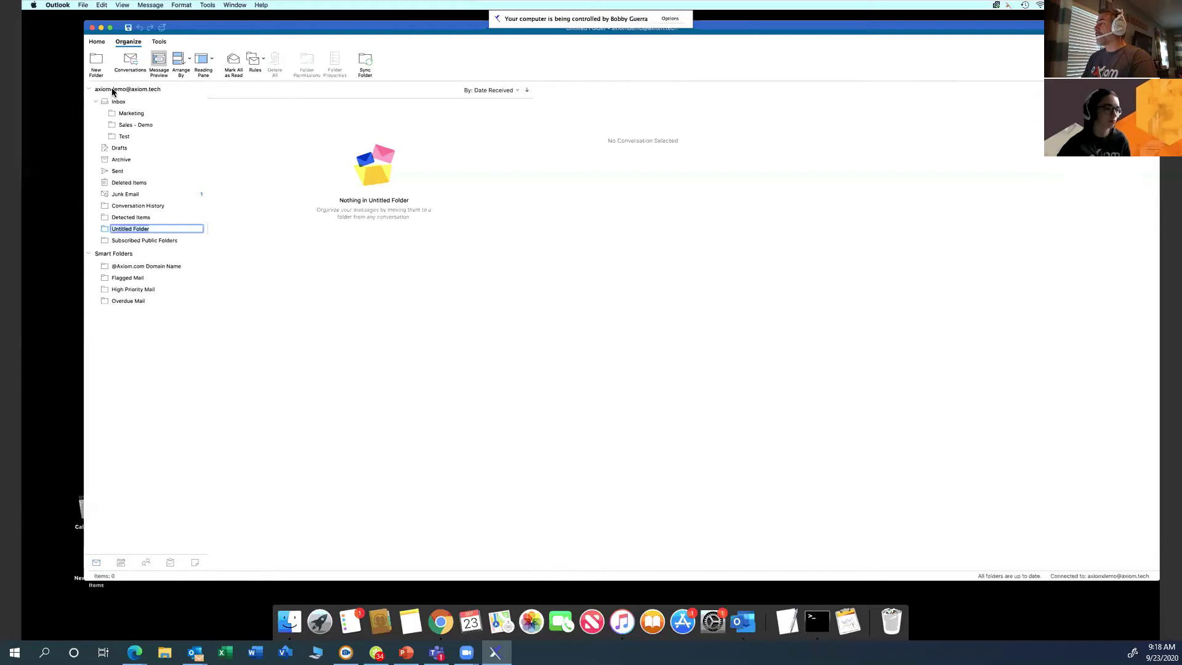
pyautogui.click(110, 231)
pyautogui.rightClick(131, 229)
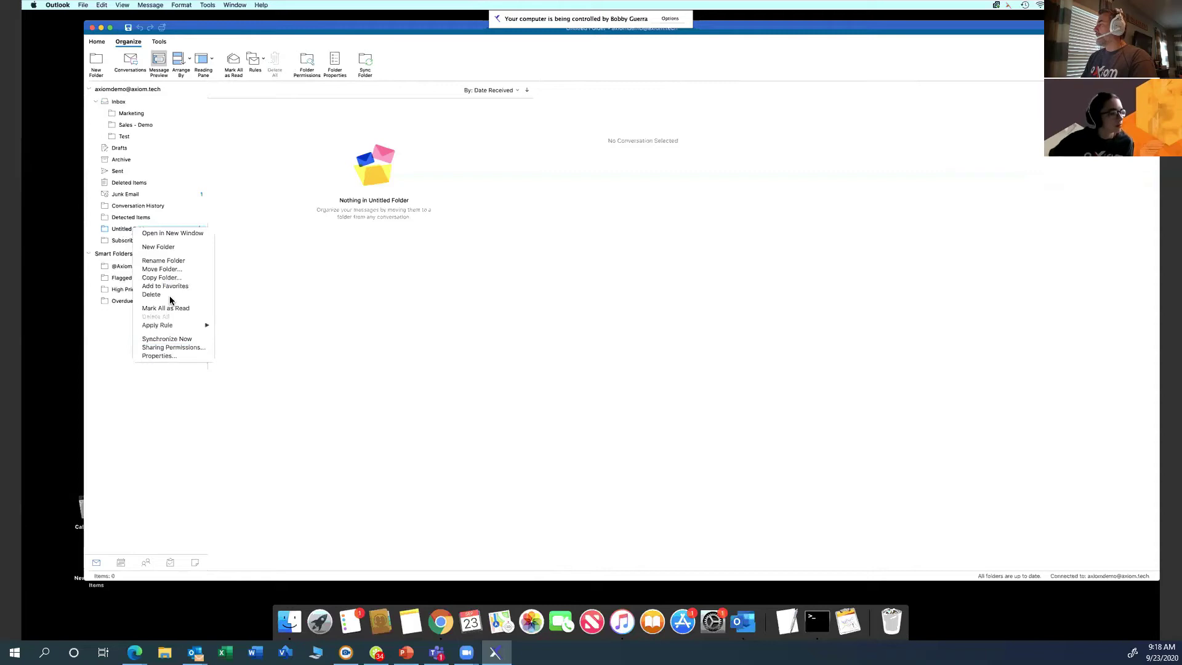
pyautogui.click(152, 295)
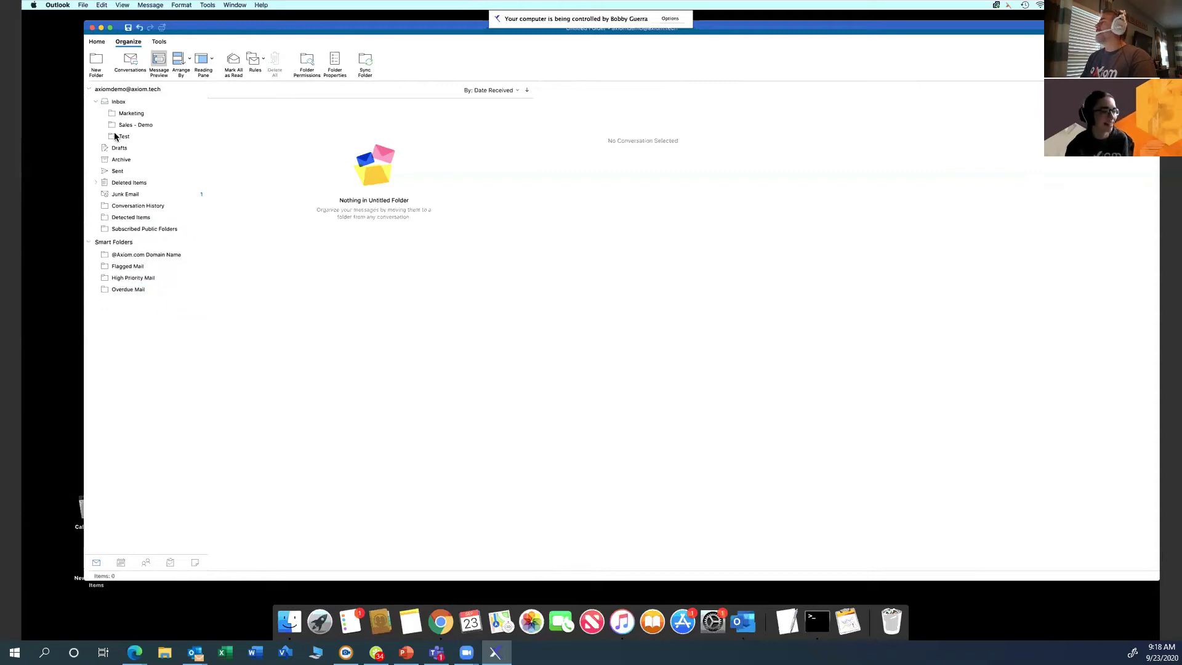
# - Add a new Inbox subfolder named 'Forcasting'
pyautogui.click(119, 102)
pyautogui.rightClick(121, 104)
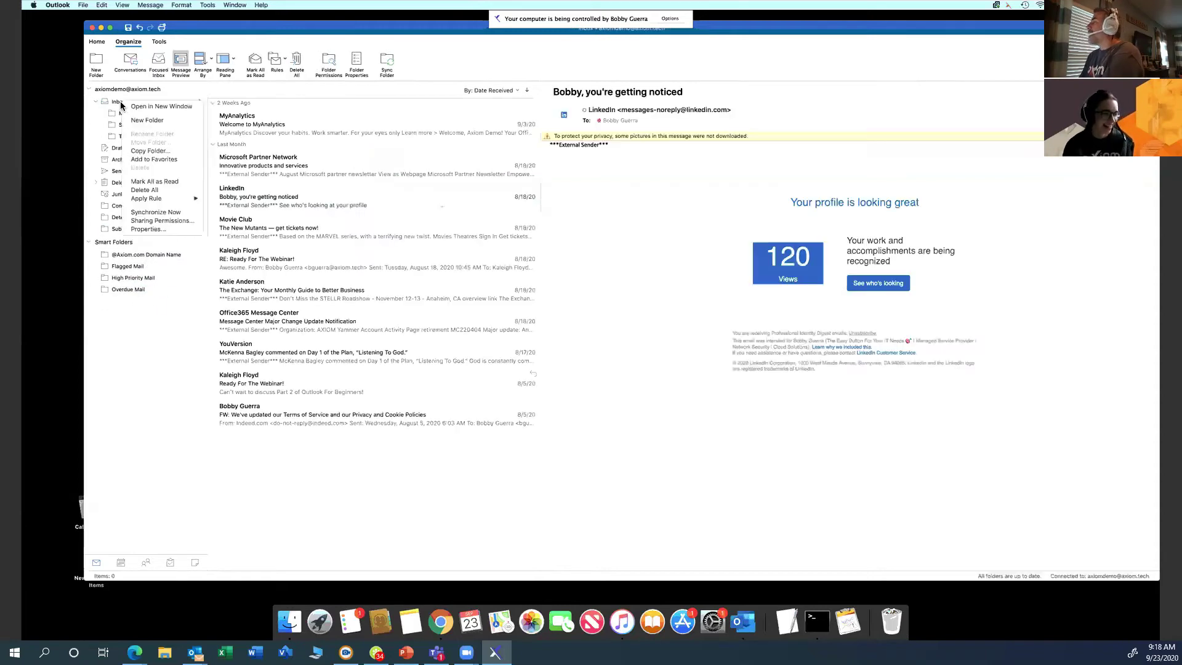
pyautogui.click(169, 121)
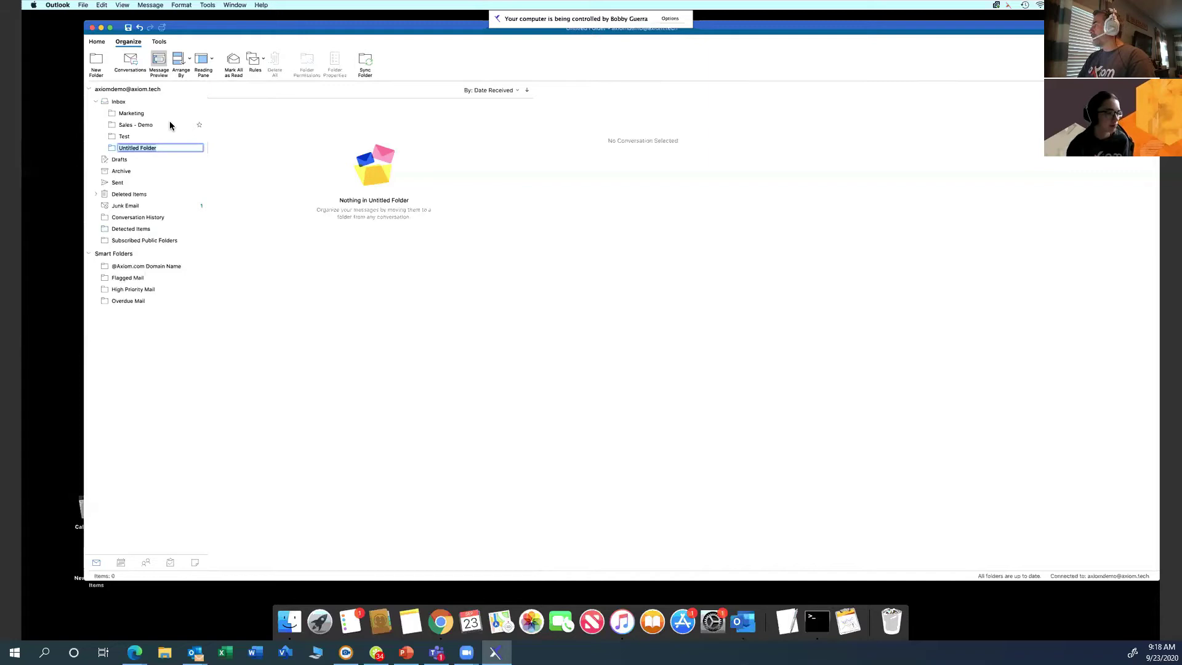
pyautogui.write('S')
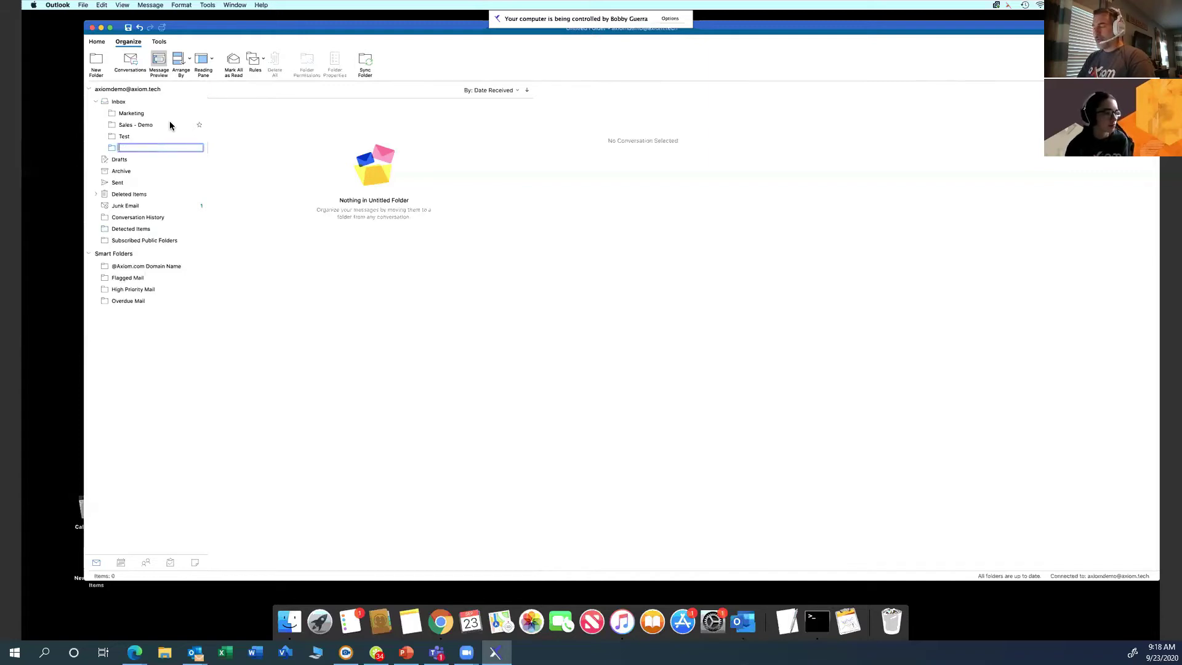
pyautogui.write('orcasti')
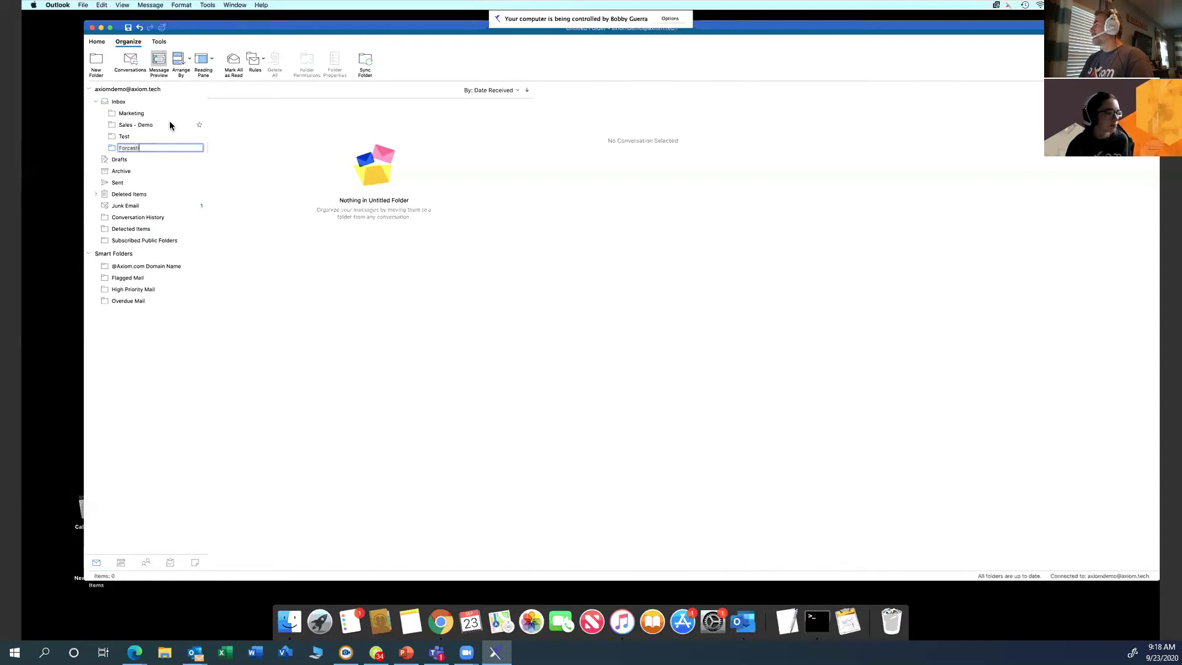
pyautogui.write('ng')
pyautogui.press('Return')
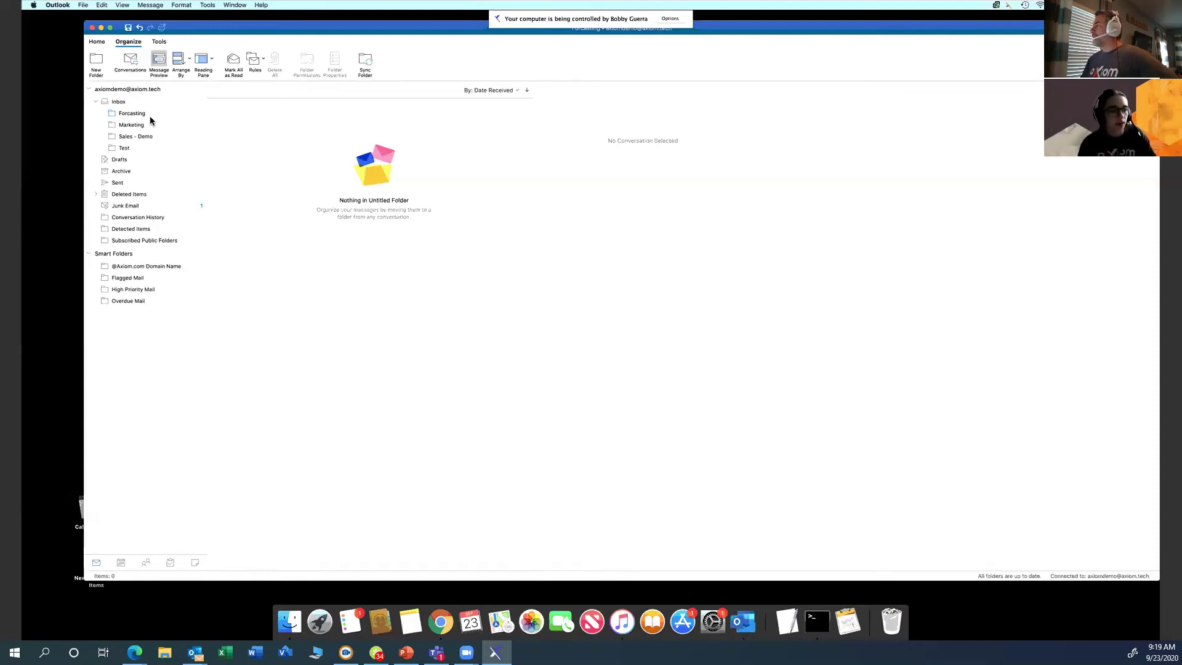
# - Star the Forcasting and Marketing folders to add both to Favorites
pyautogui.click(199, 114)
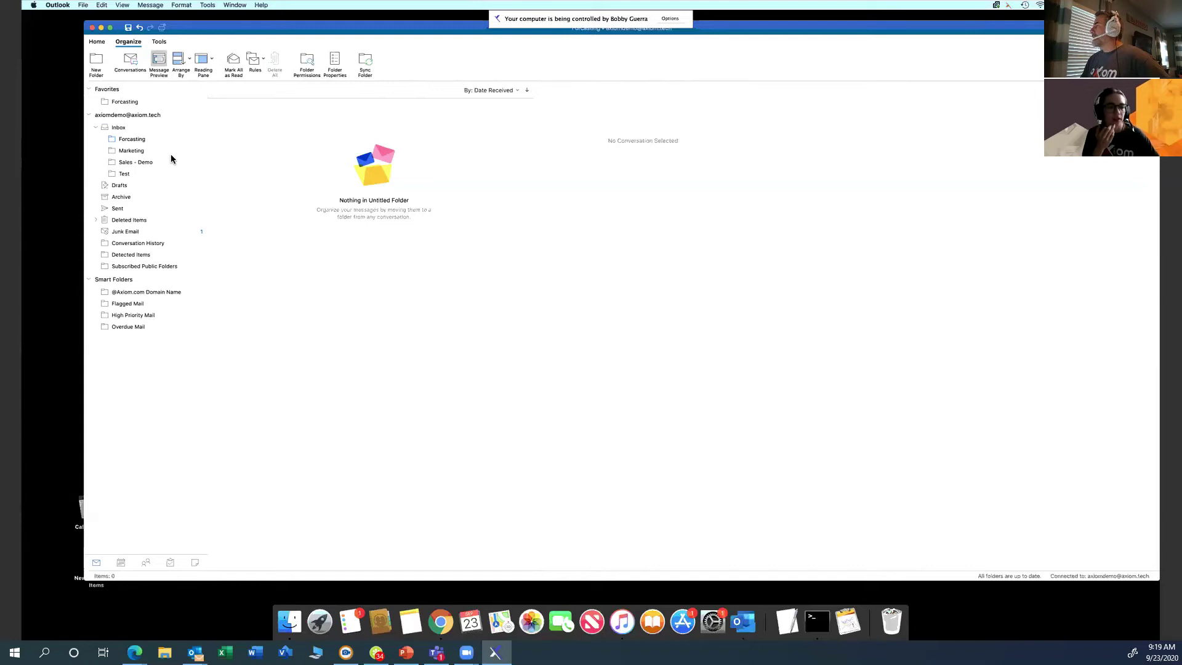
pyautogui.click(199, 151)
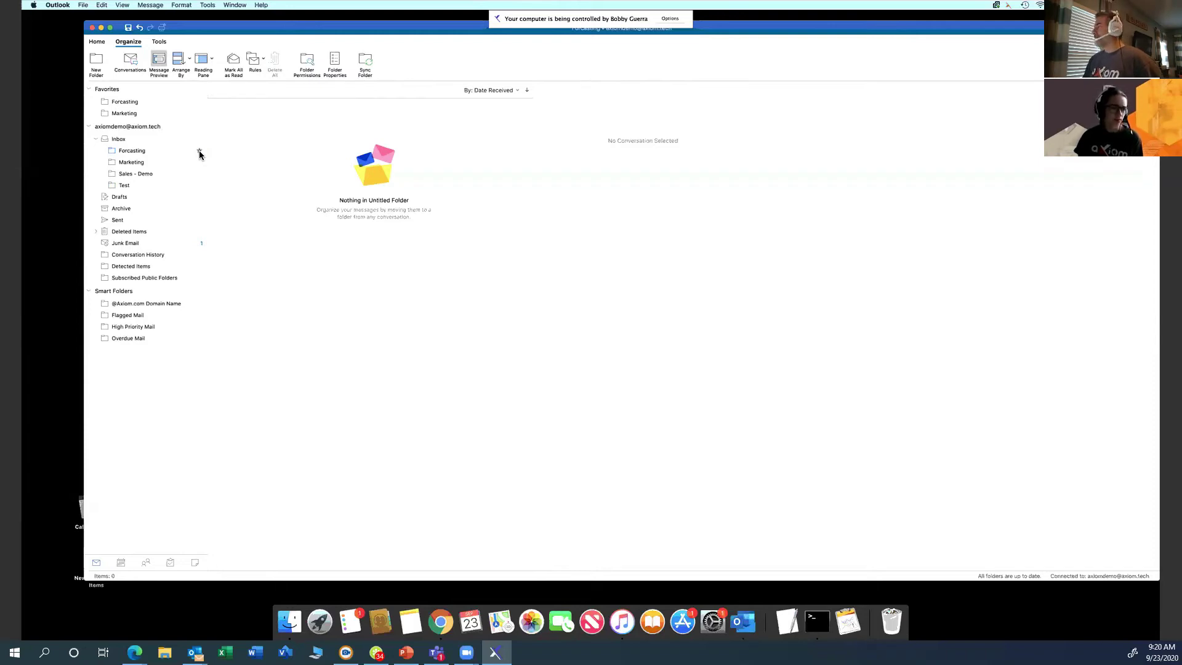
# - File the MyAnalytics message in Forcasting and the Microsoft Partner Network message in Marketing
pyautogui.click(127, 113)
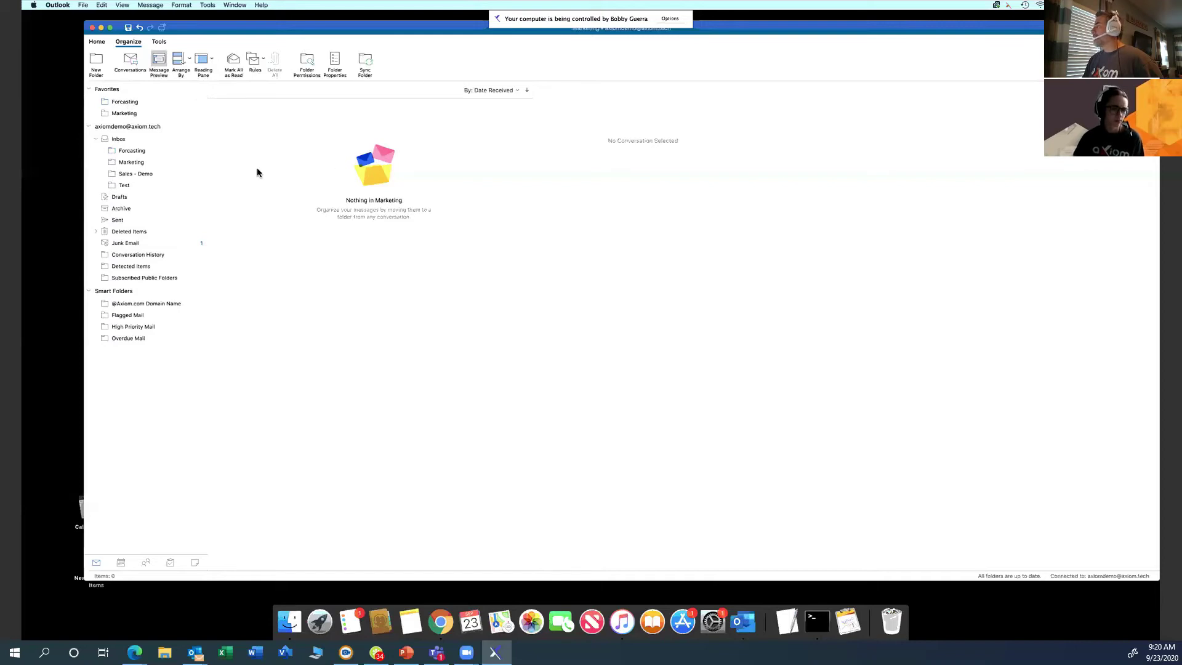
pyautogui.click(126, 141)
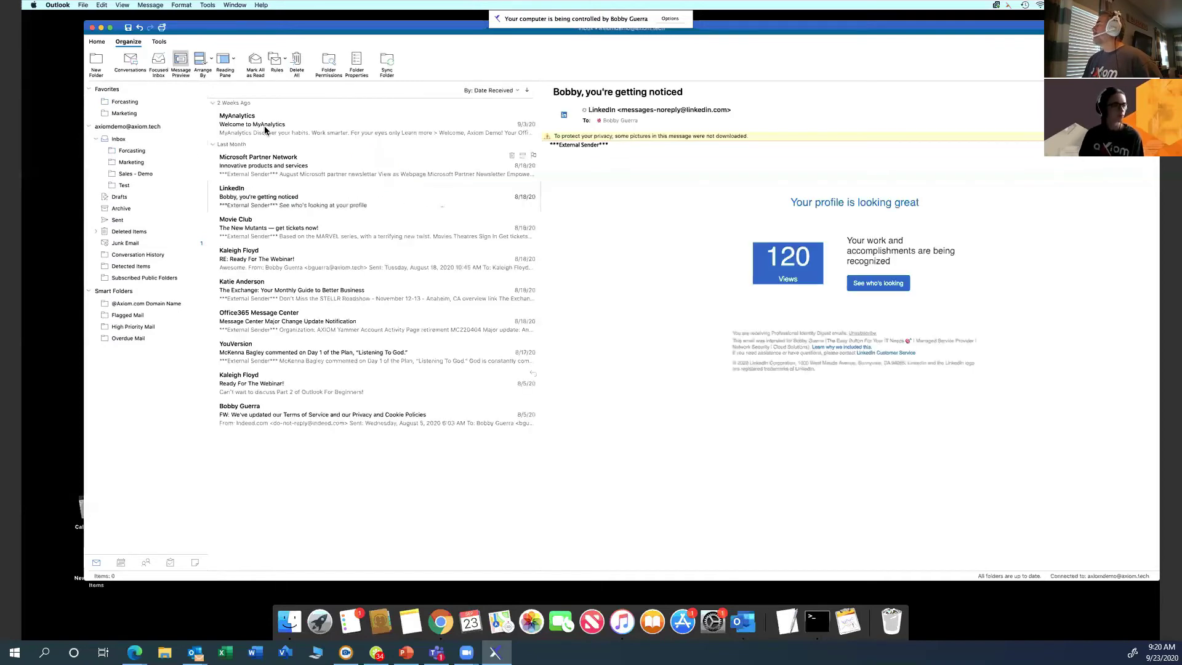
pyautogui.moveTo(266, 130); pyautogui.dragTo(148, 106)
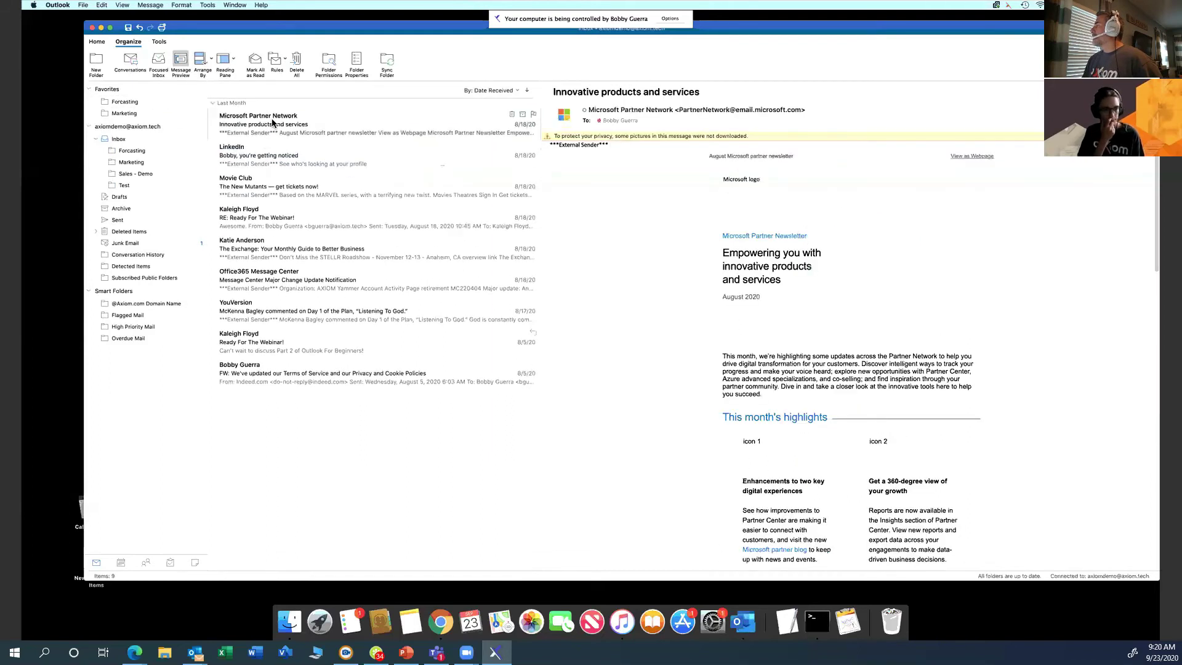
pyautogui.moveTo(272, 124); pyautogui.dragTo(137, 119)
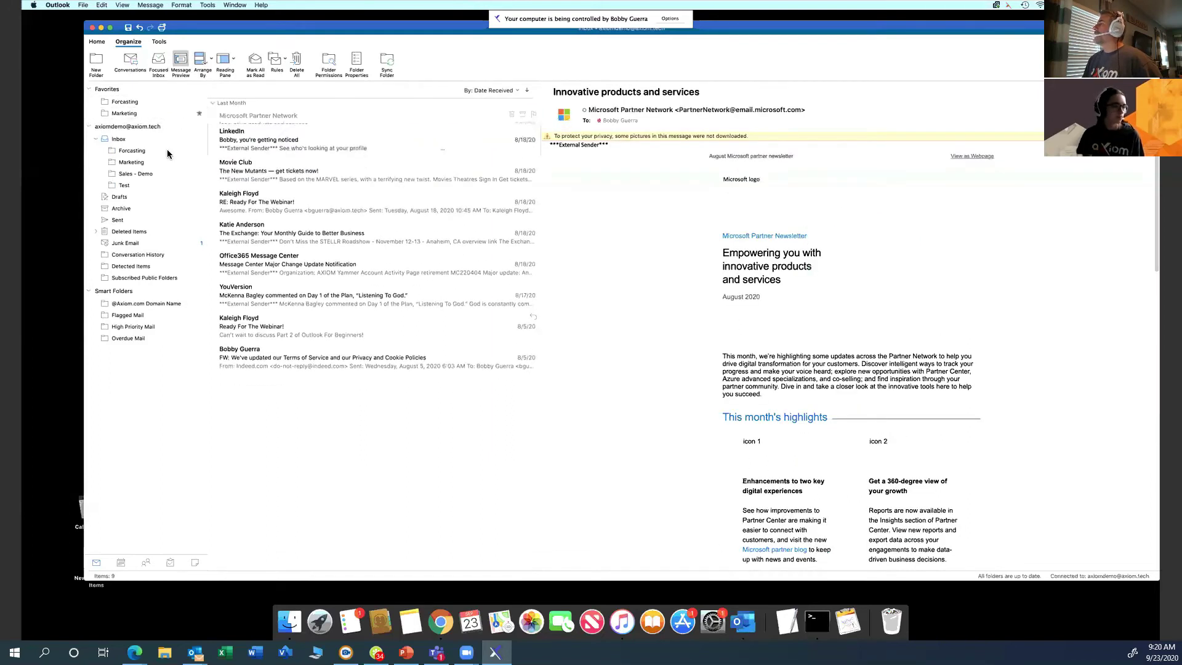
# - Check both favorite folders, then read the Partner Network message in the Inbox's Marketing subfolder
pyautogui.click(135, 123)
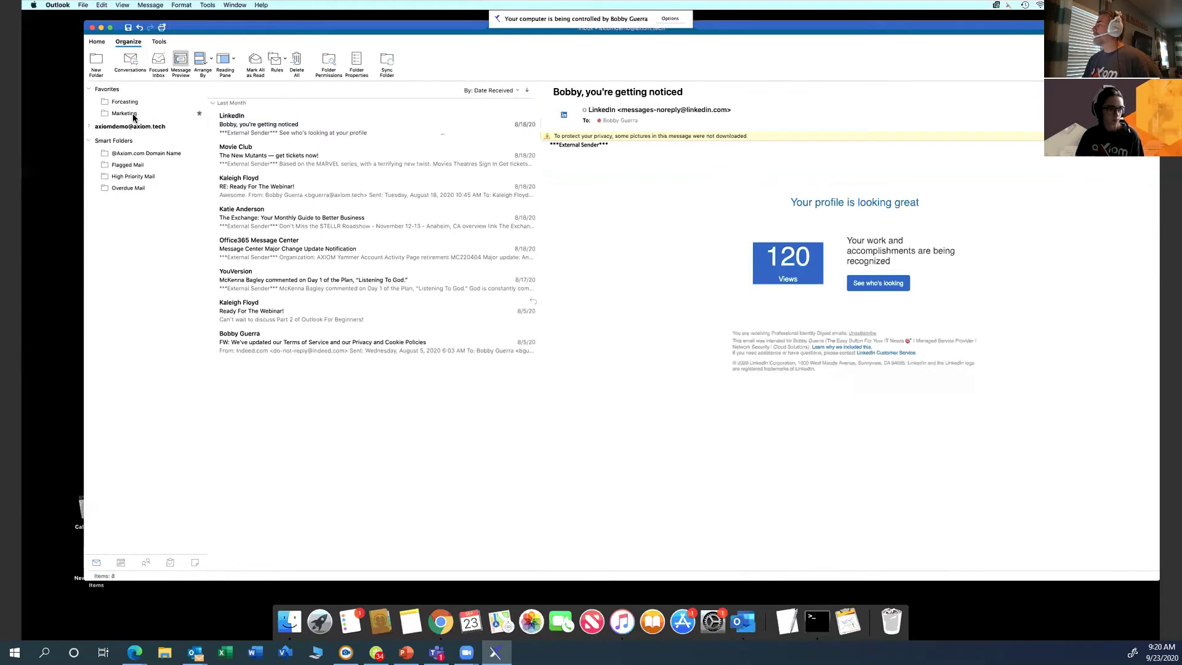
pyautogui.click(130, 114)
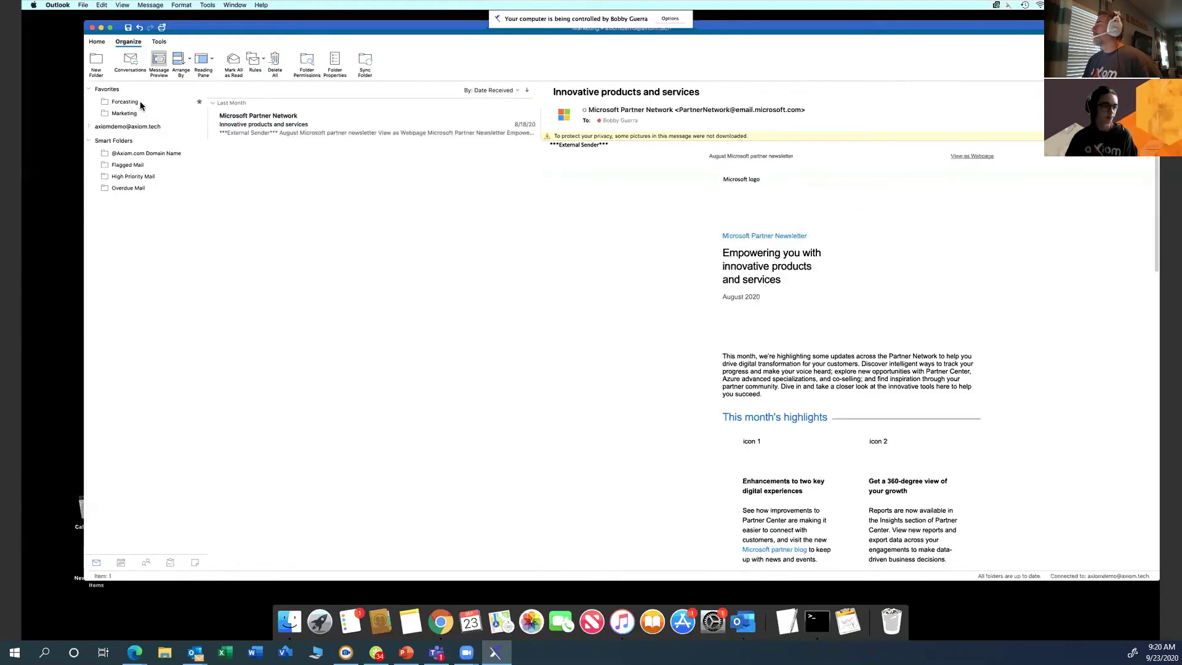
pyautogui.click(139, 102)
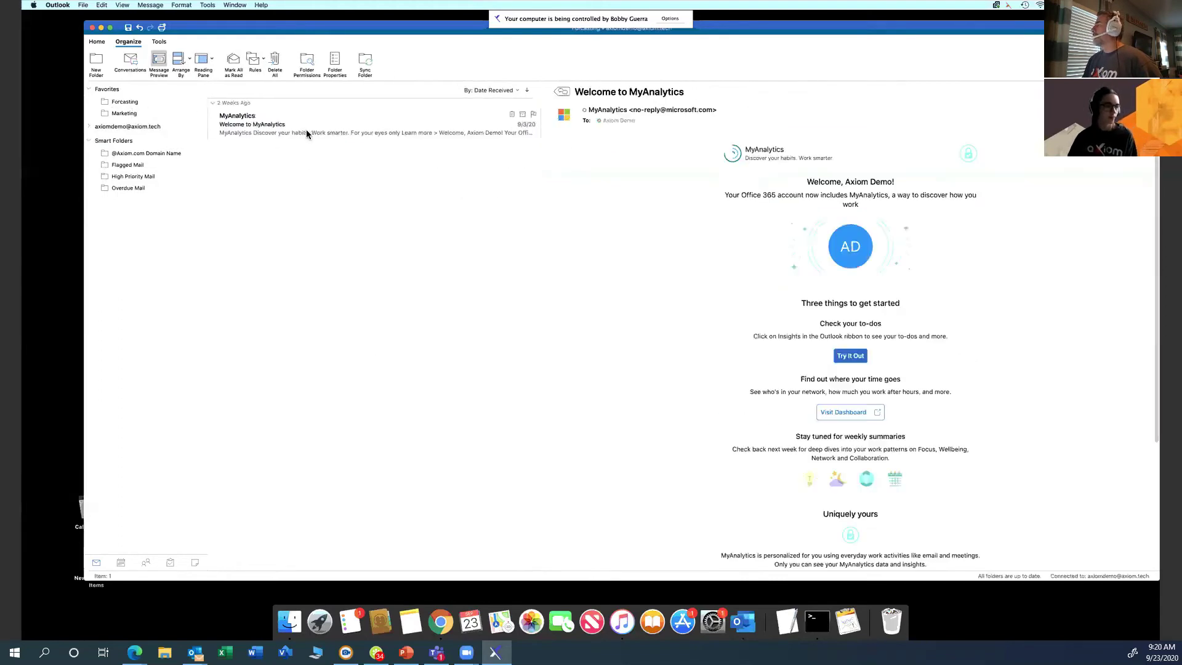
pyautogui.click(90, 127)
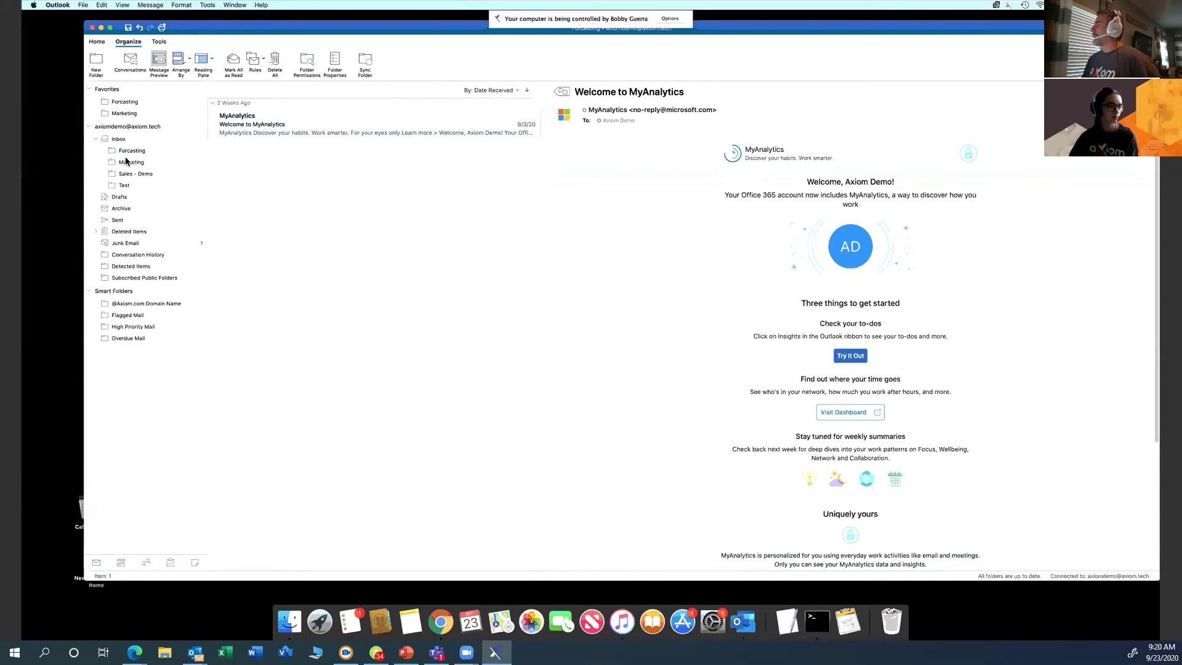
pyautogui.click(131, 162)
pyautogui.click(279, 130)
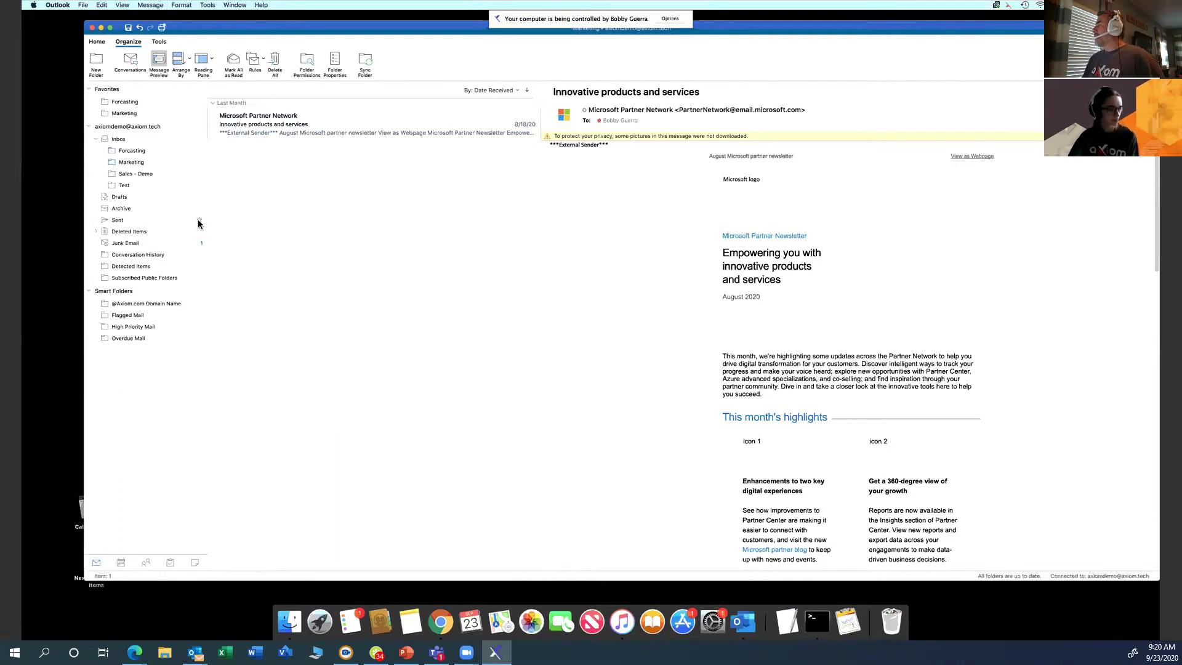
# - Add Sent to Favorites, then collapse and re-expand the Inbox subfolders
pyautogui.click(199, 220)
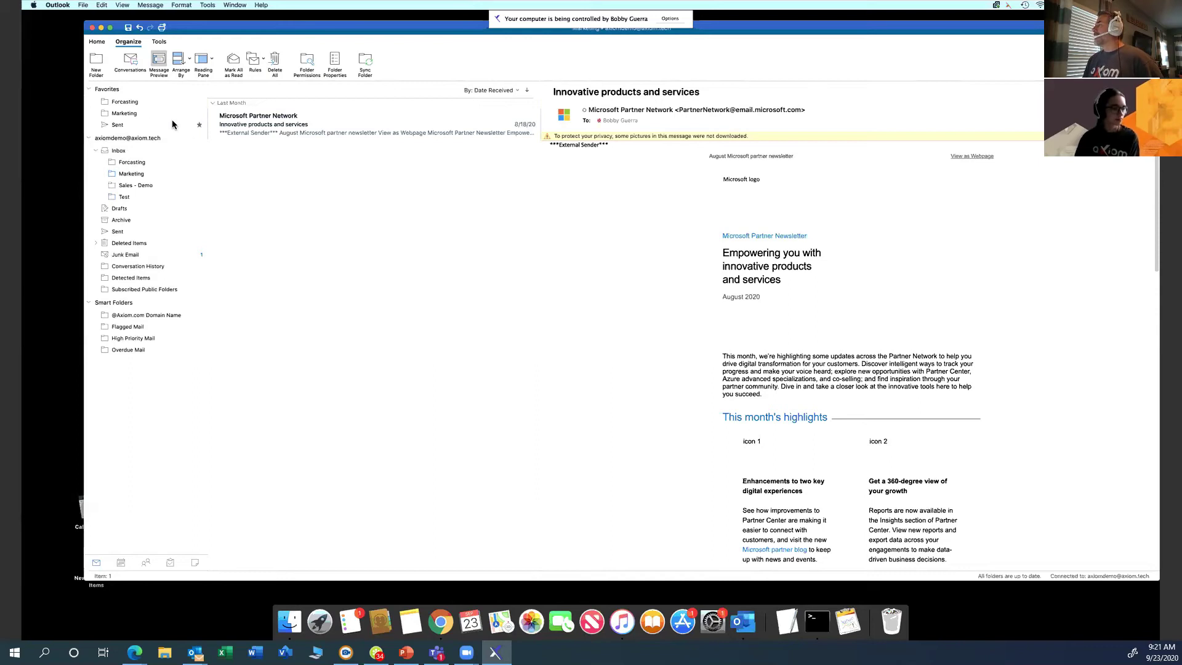
pyautogui.click(96, 151)
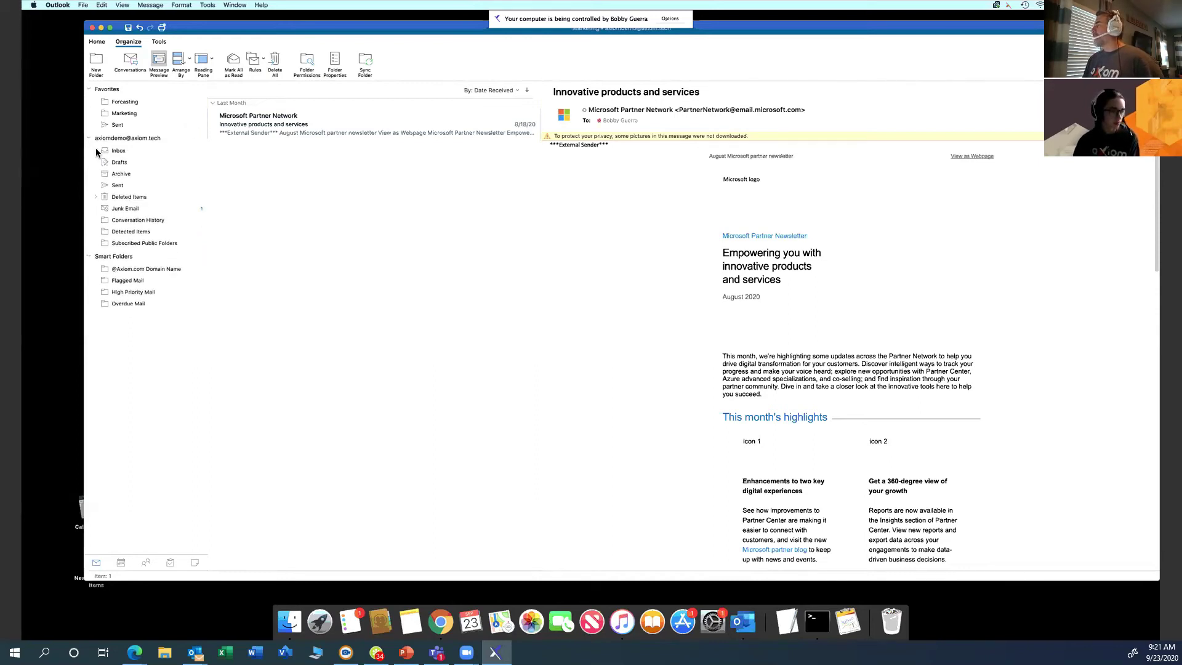
pyautogui.click(95, 151)
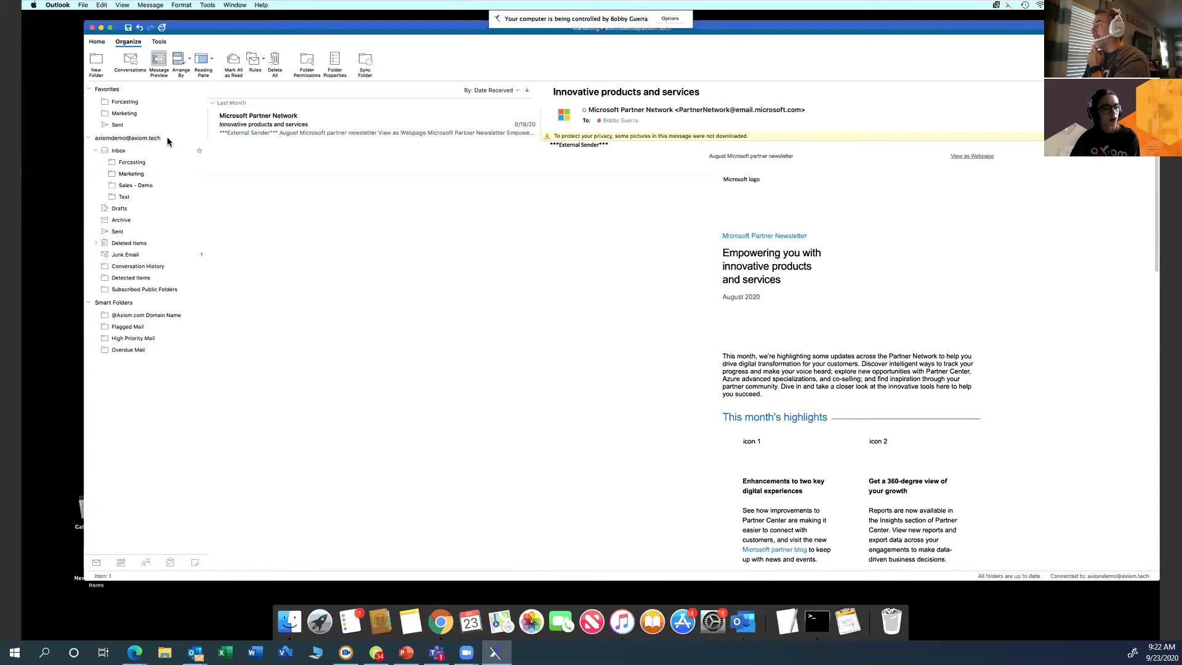
pyautogui.click(144, 317)
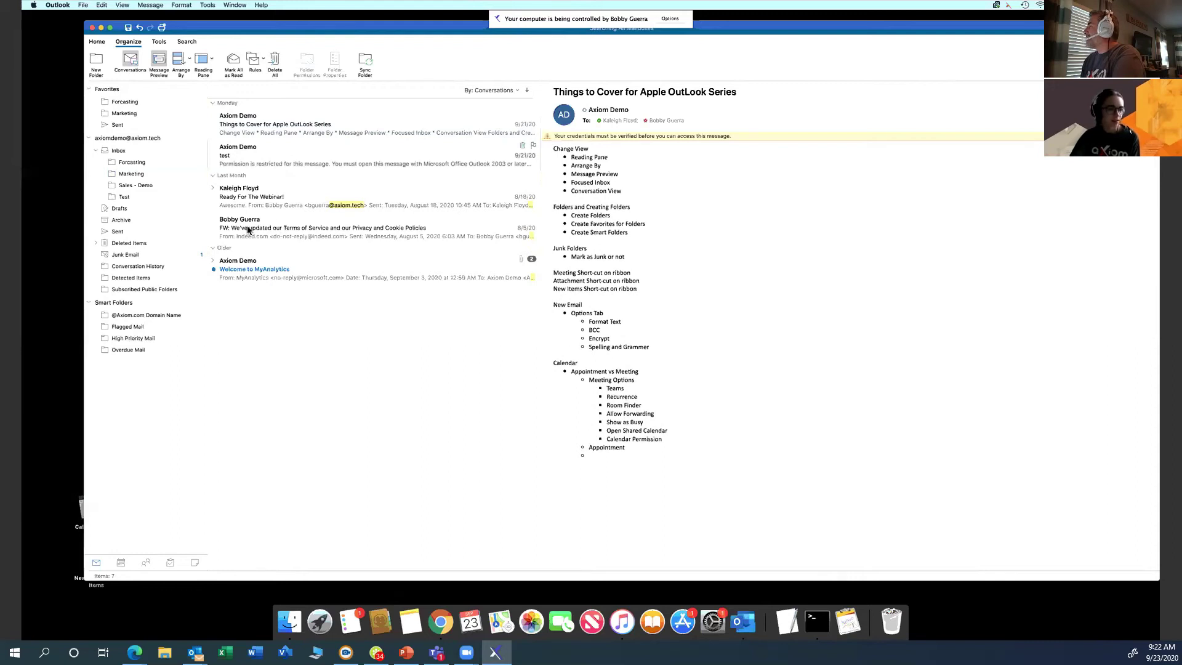
pyautogui.press('Down')
pyautogui.press('Down')
pyautogui.press('Down')
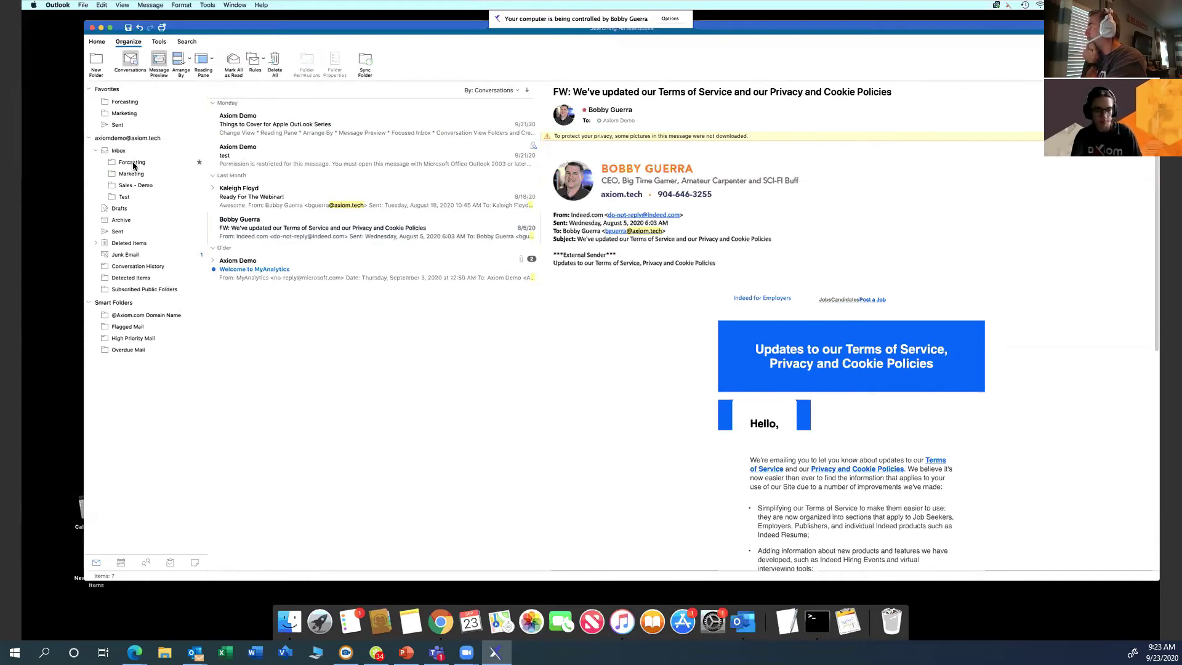
pyautogui.click(131, 317)
pyautogui.click(132, 317)
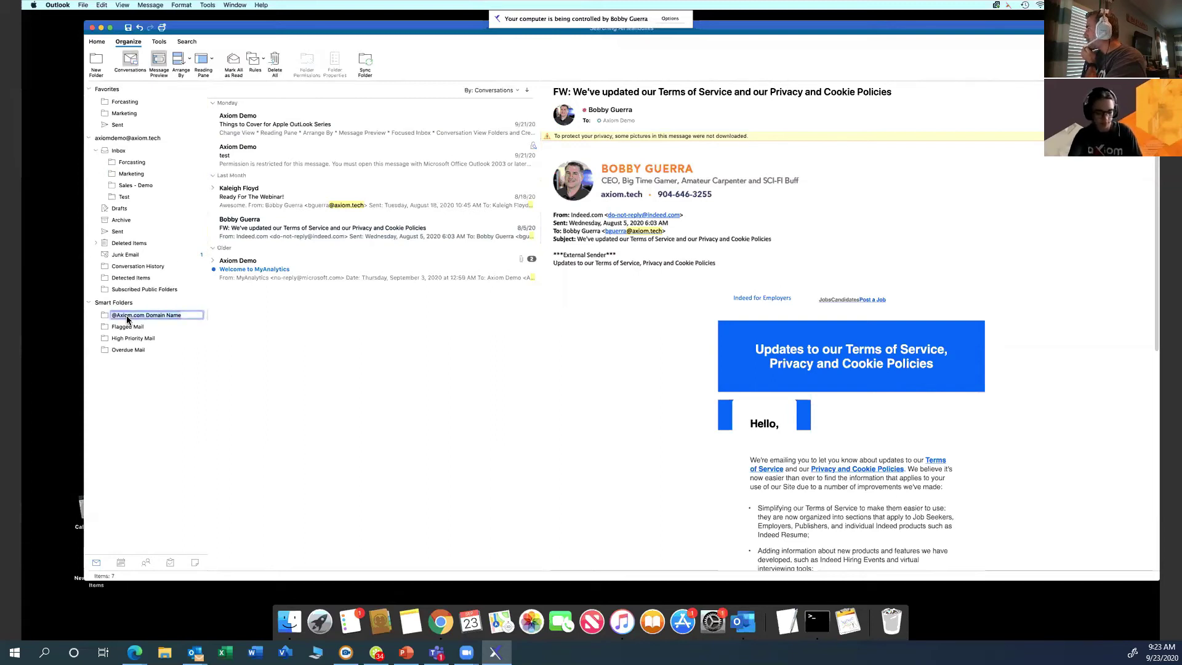
pyautogui.click(187, 42)
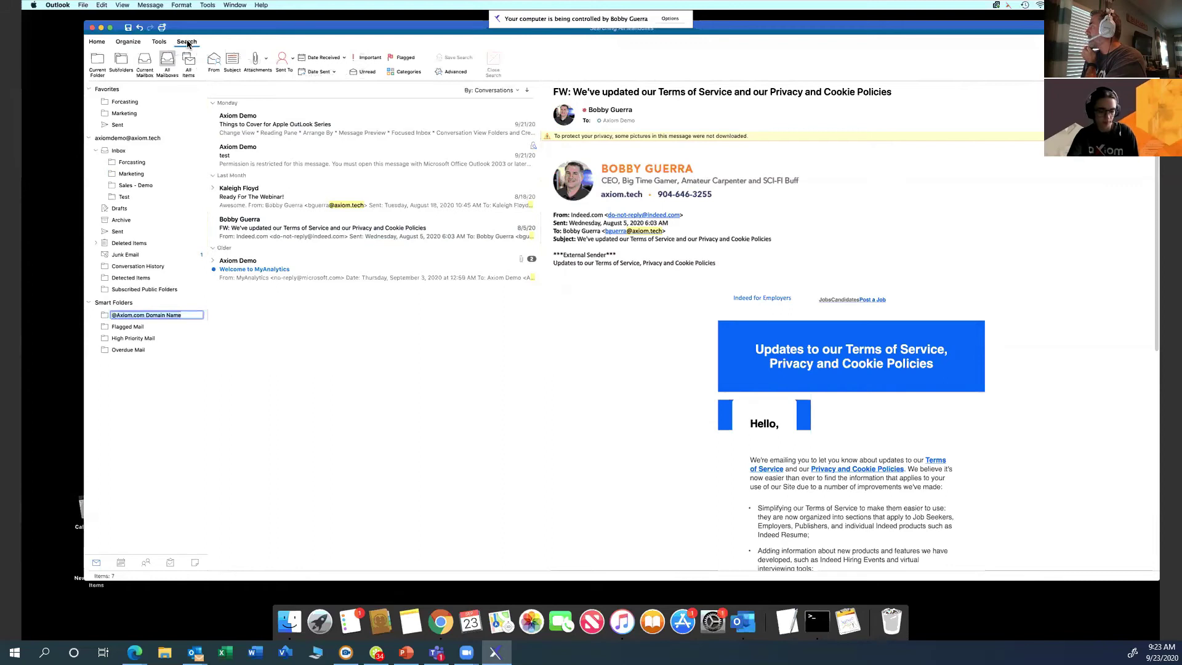
pyautogui.click(110, 316)
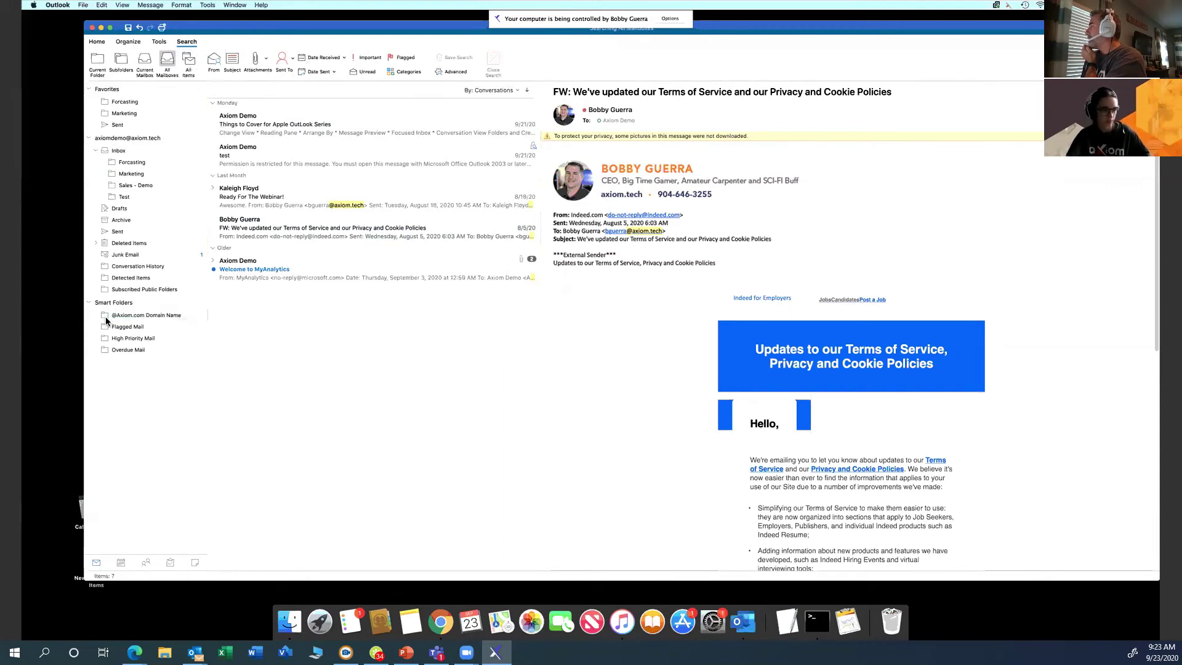
pyautogui.click(134, 315)
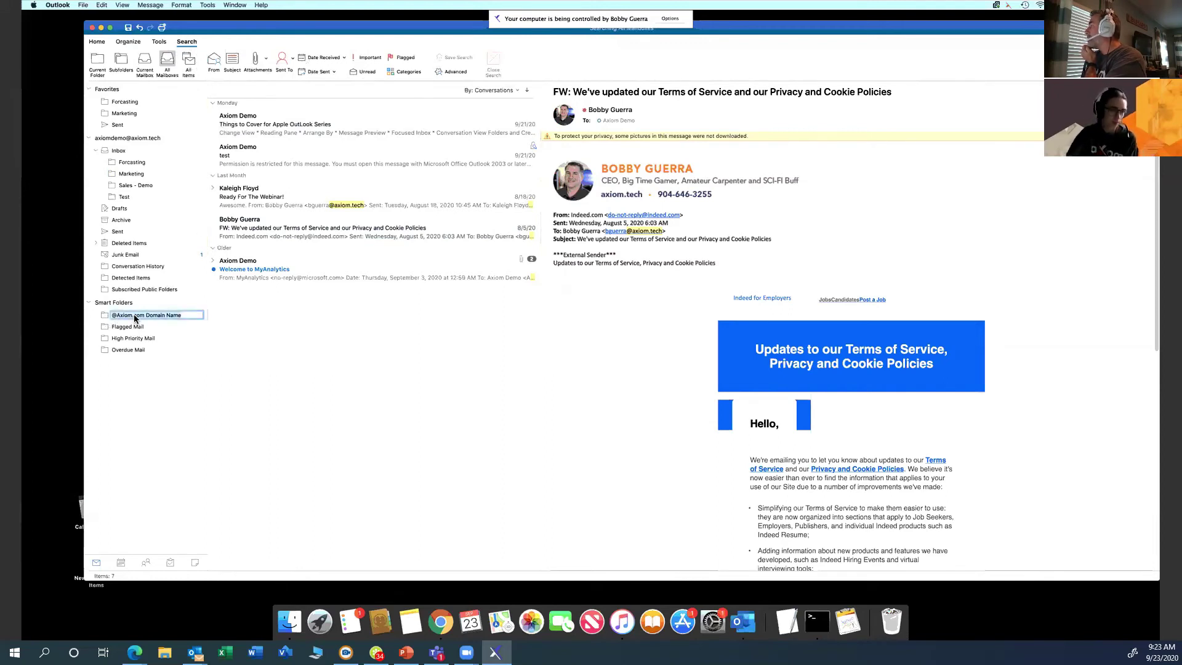
pyautogui.click(134, 315)
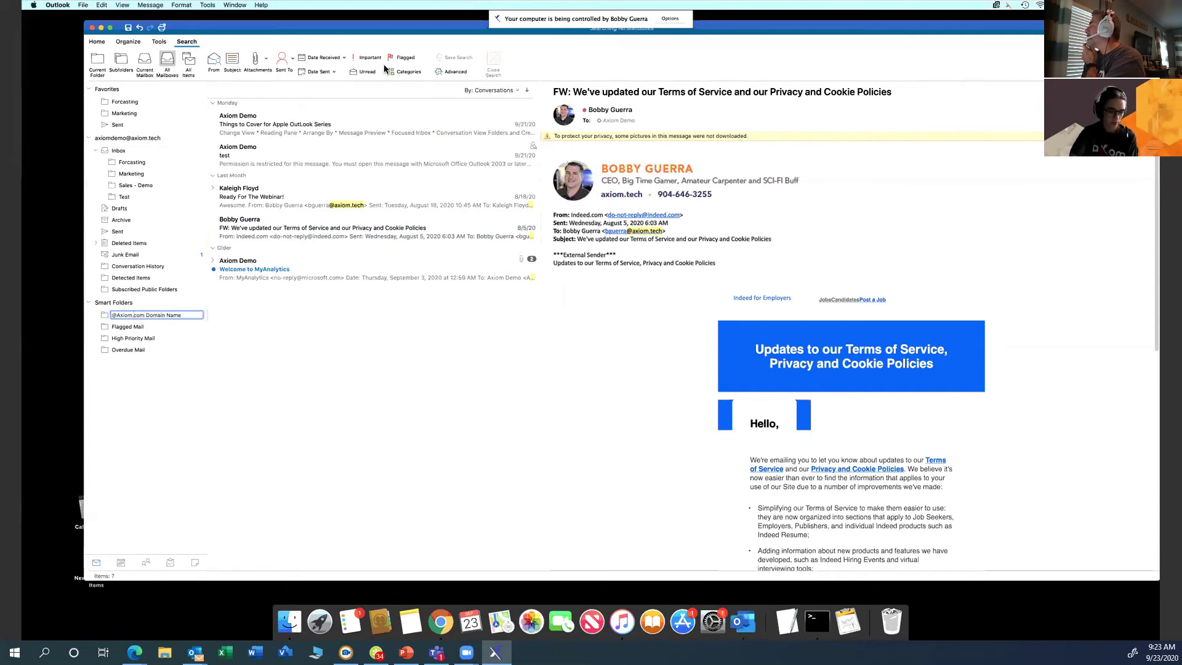
pyautogui.click(455, 73)
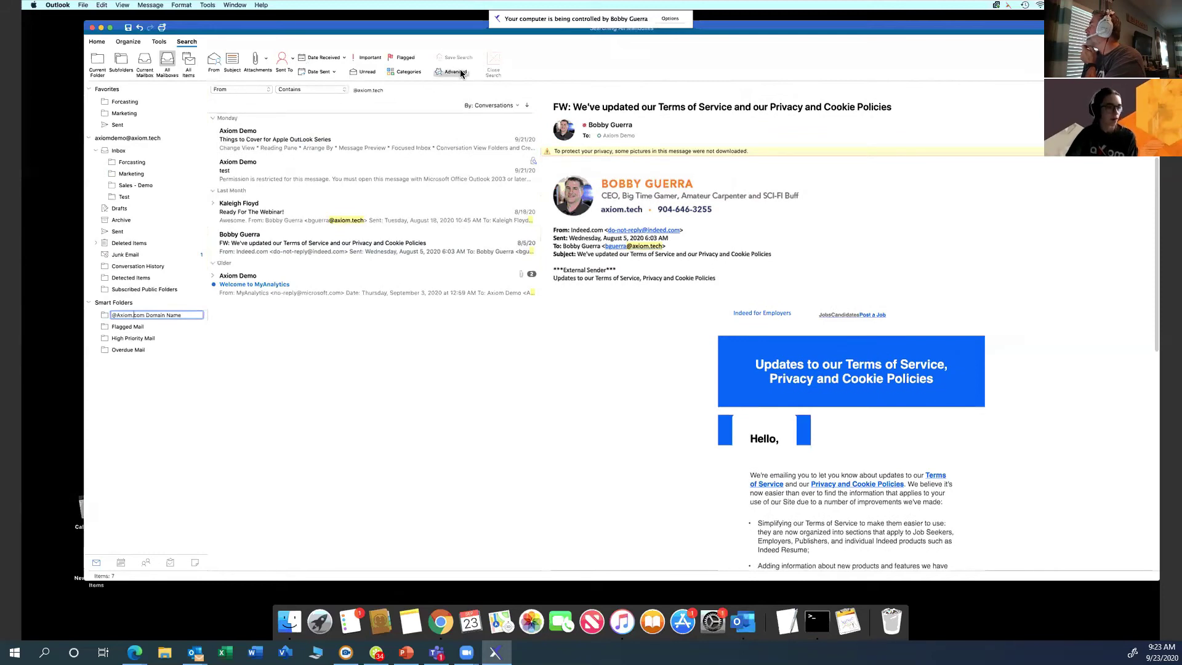
pyautogui.click(459, 72)
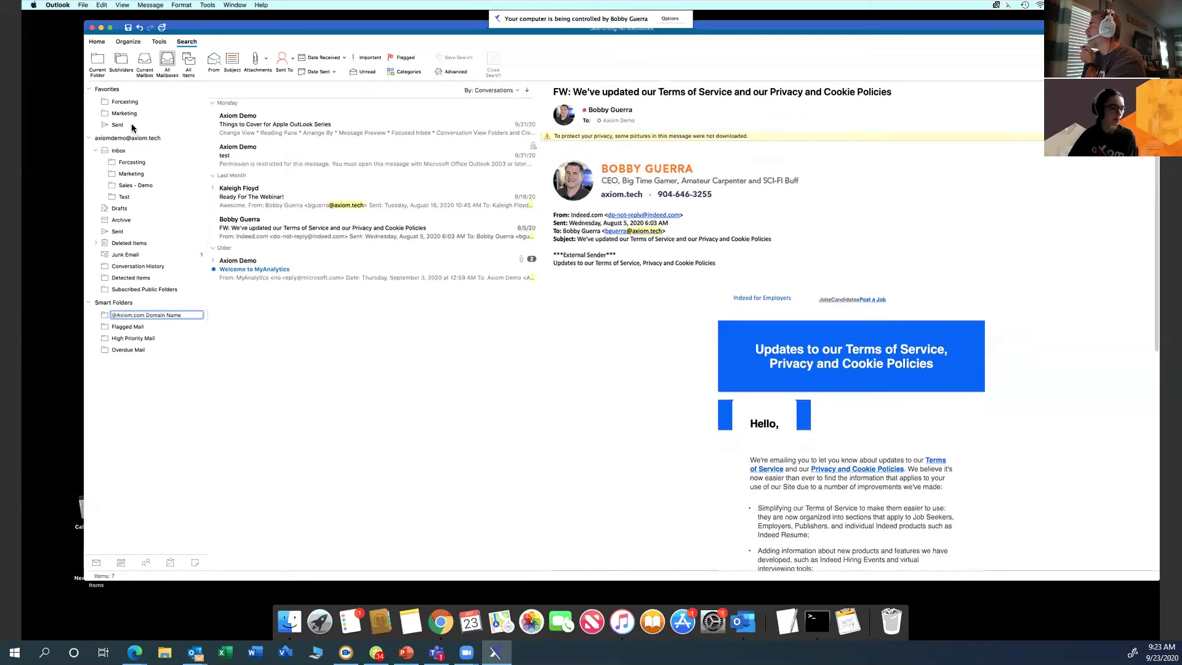
pyautogui.click(120, 151)
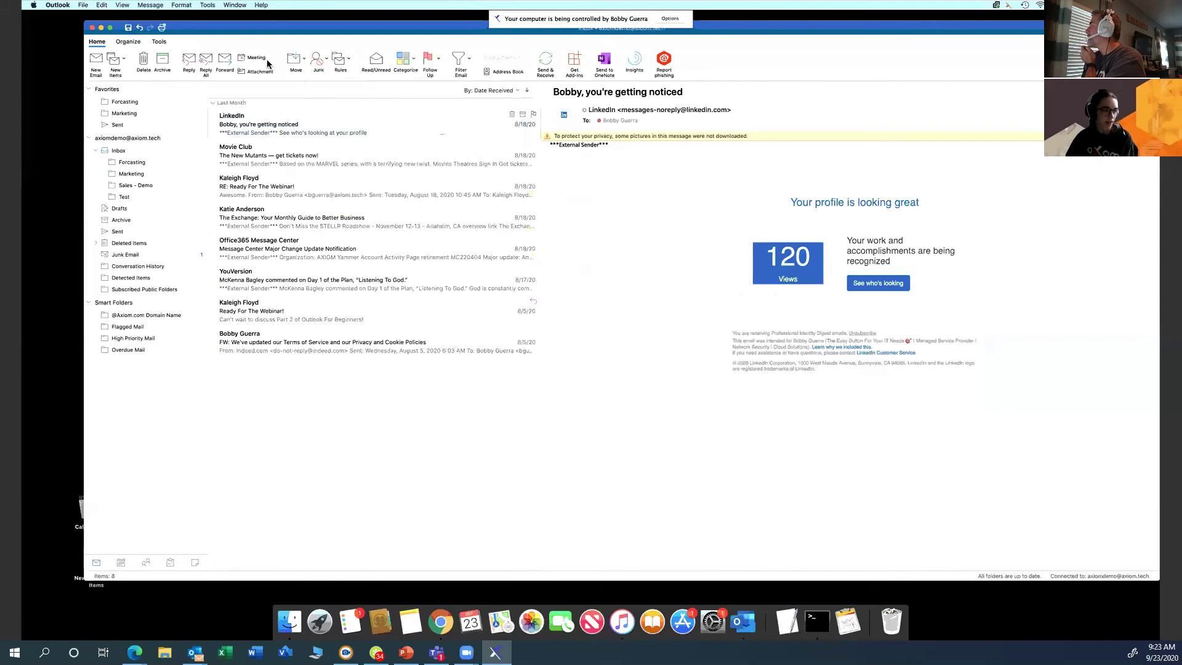
pyautogui.click(120, 153)
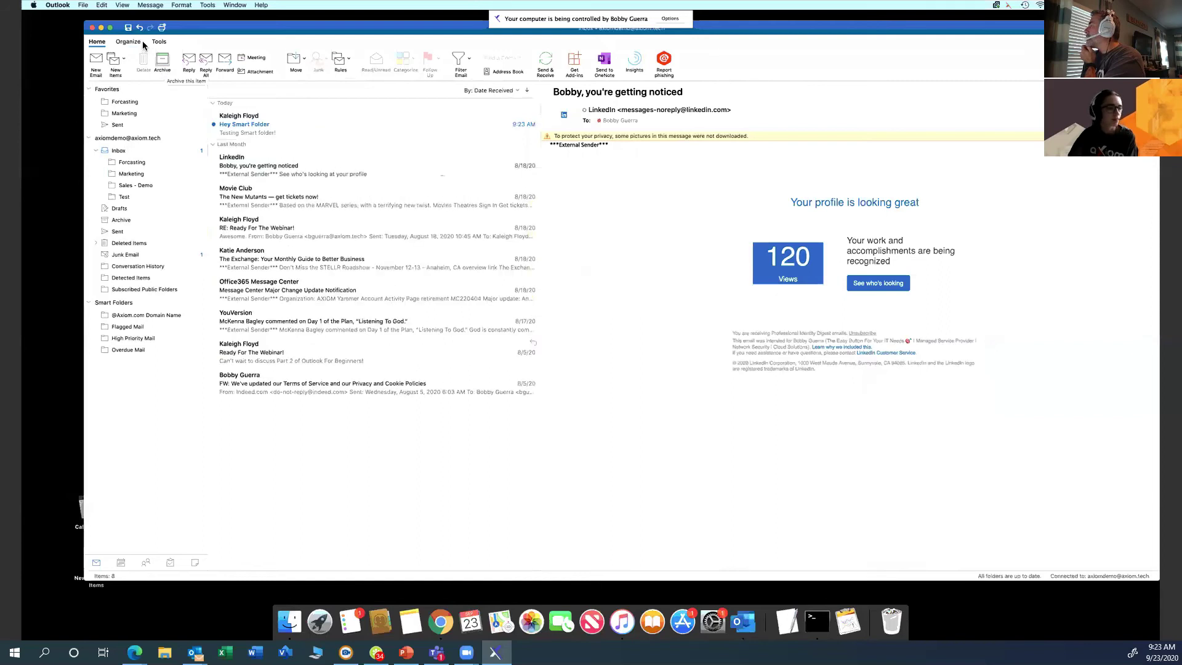
pyautogui.click(145, 315)
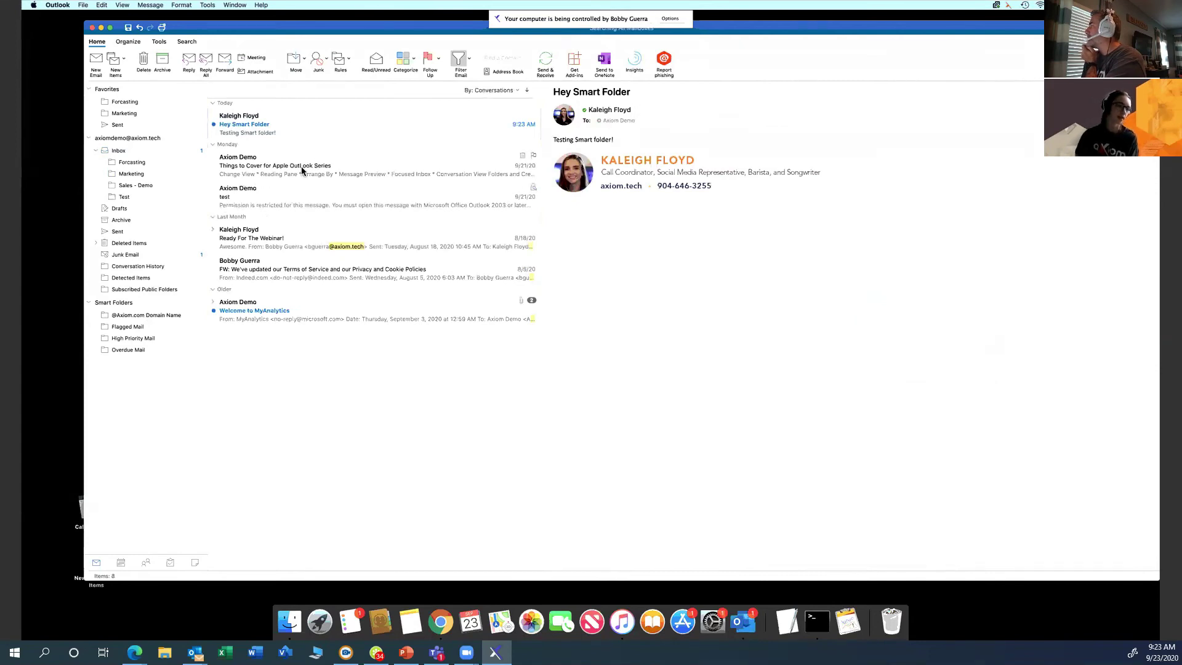
pyautogui.click(130, 153)
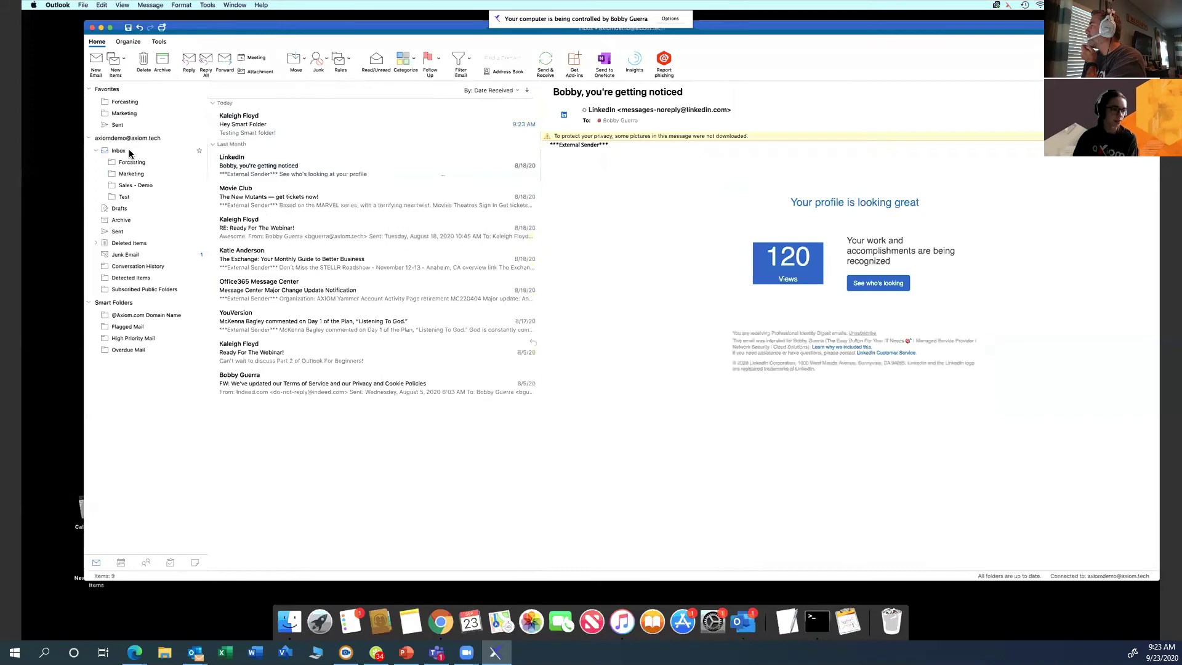
pyautogui.click(132, 173)
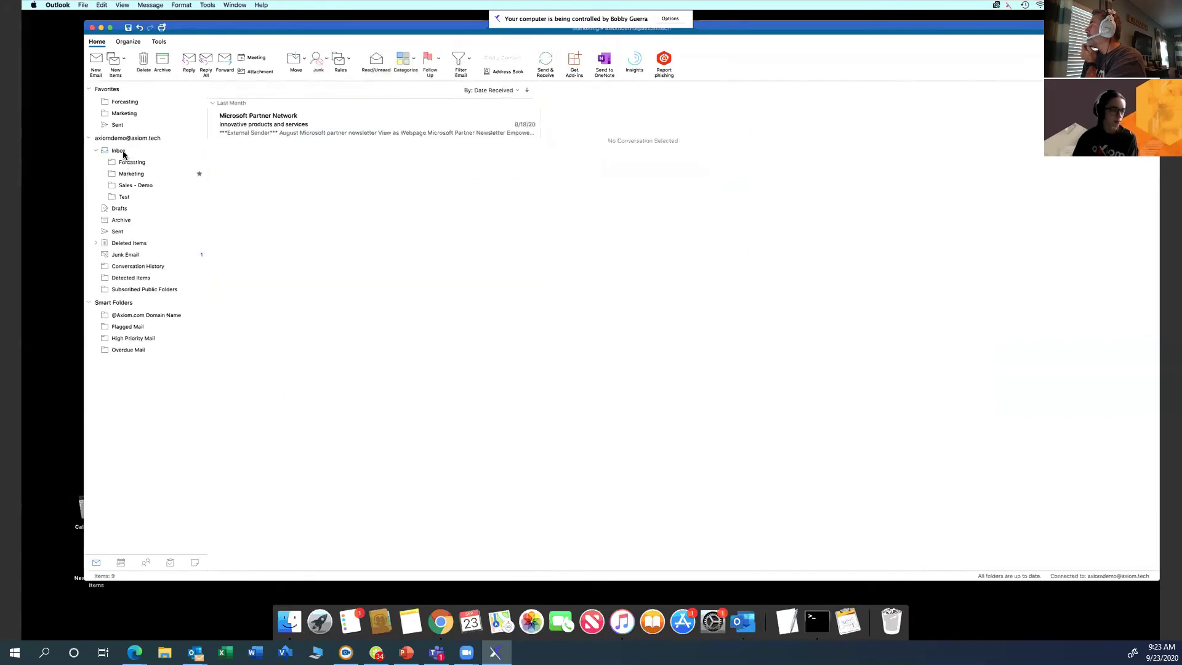
pyautogui.click(123, 154)
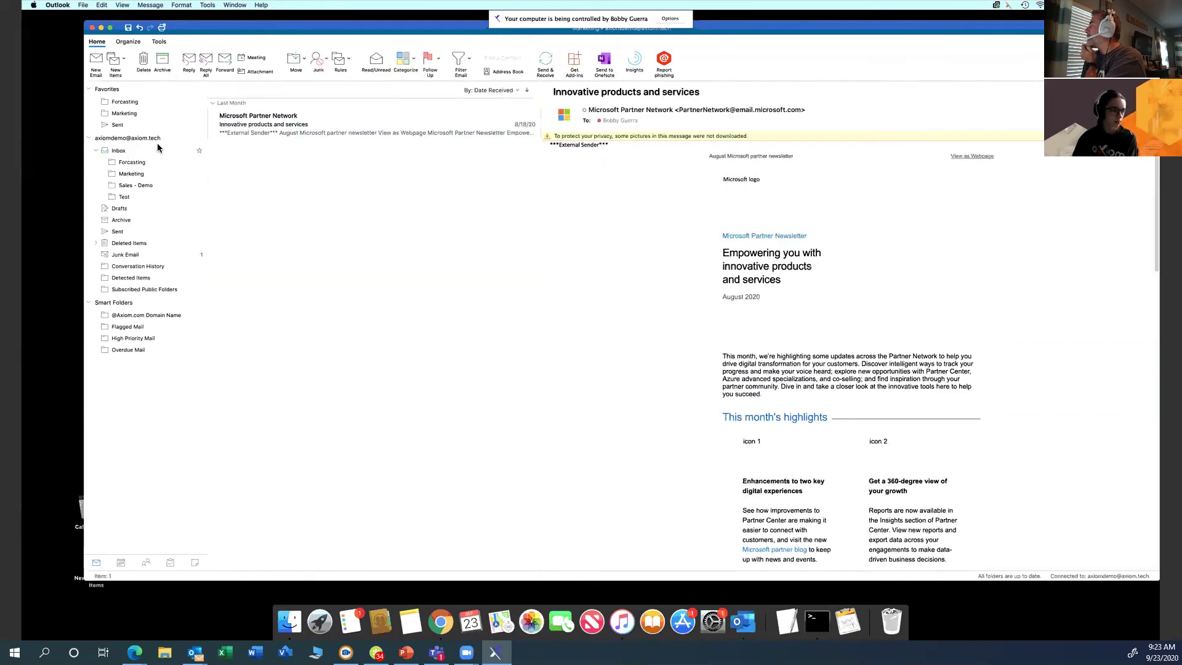
# - Look over the Tools and Organize tabs, then start a blank mailbox search with Cmd+Option+F
pyautogui.click(161, 43)
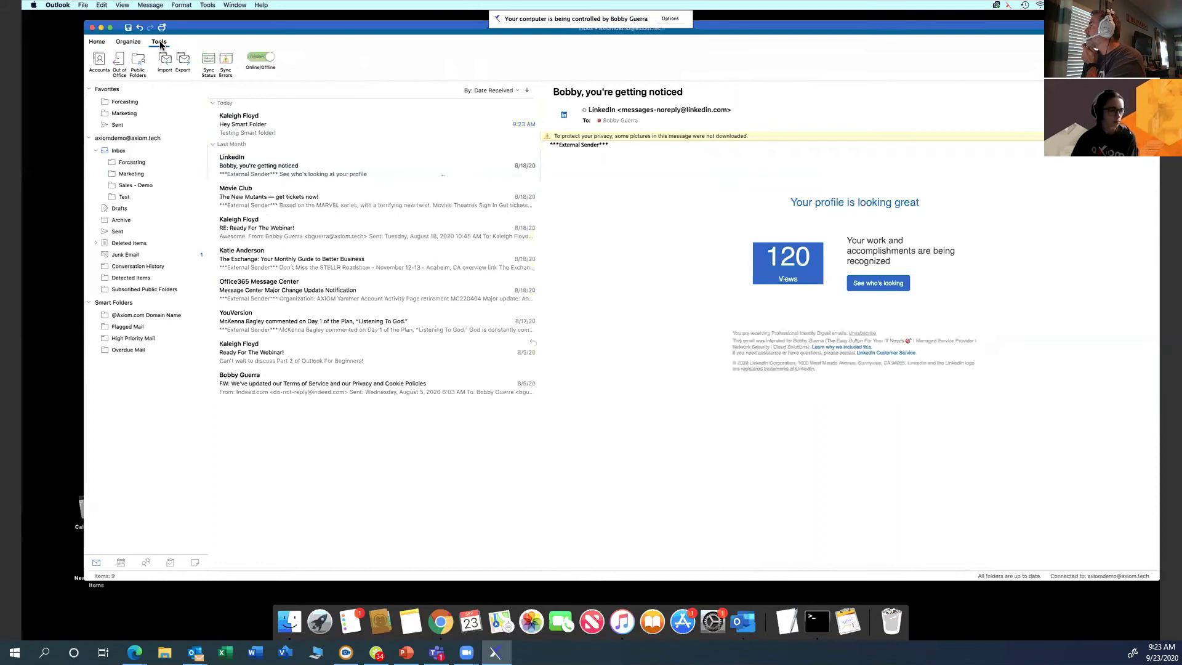
pyautogui.click(129, 43)
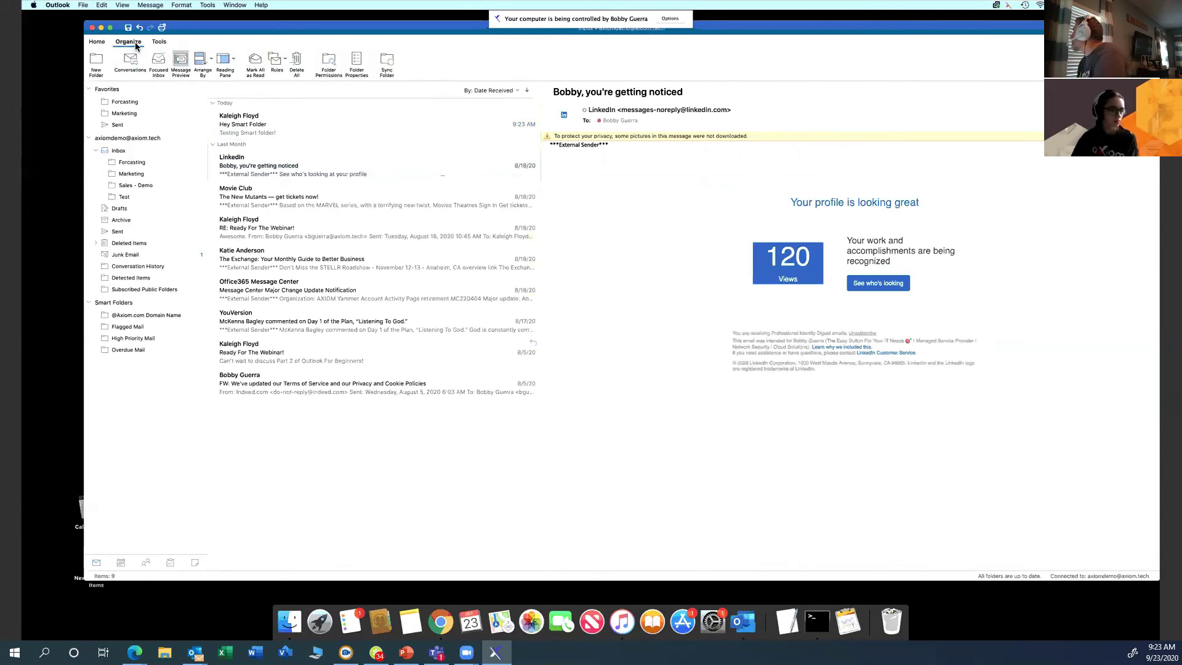
pyautogui.press('super+alt+f')
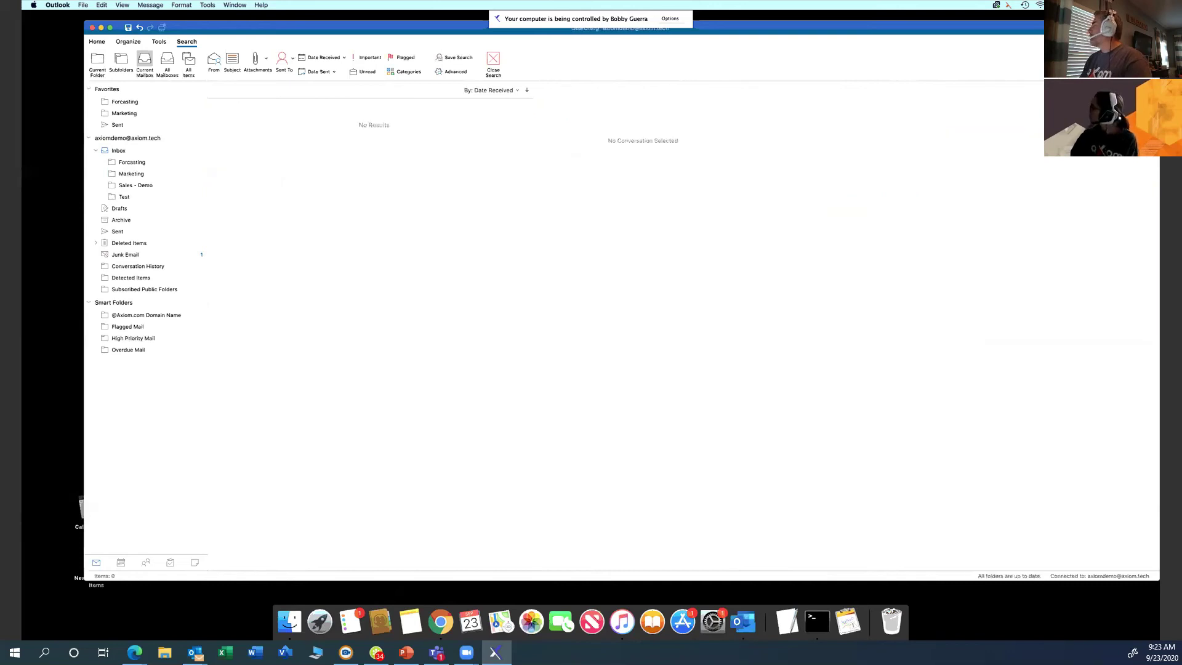
# - Save the search as a smart folder named 'Cars' and open it to view the matching message
pyautogui.click(463, 59)
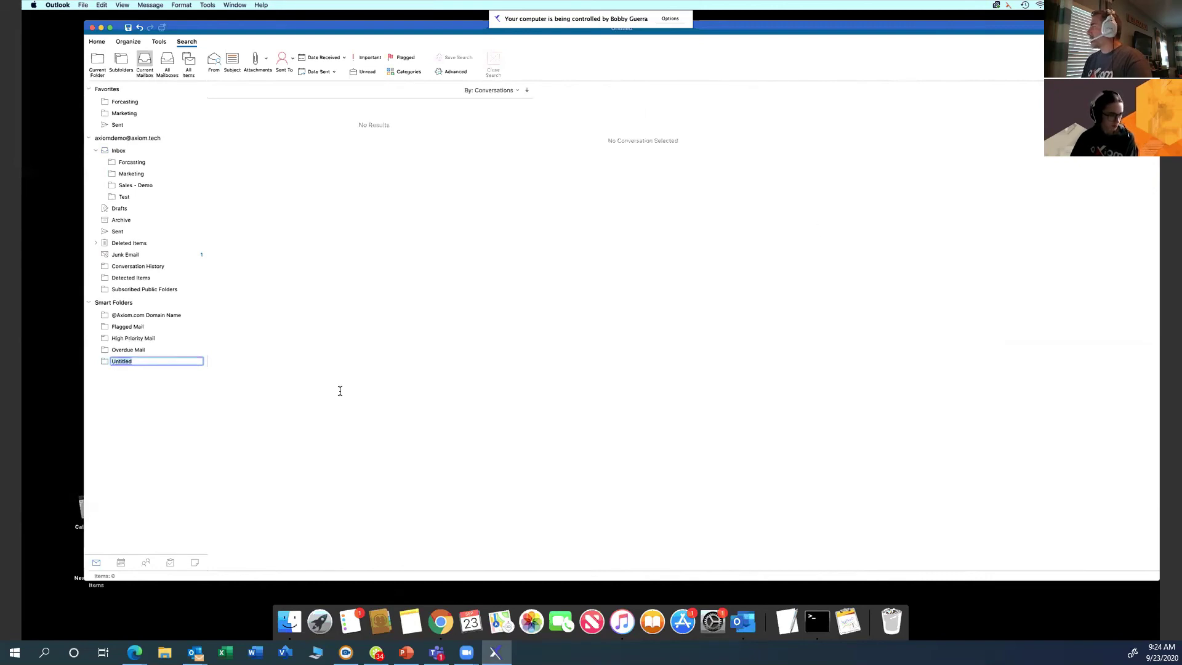
pyautogui.write('Cars')
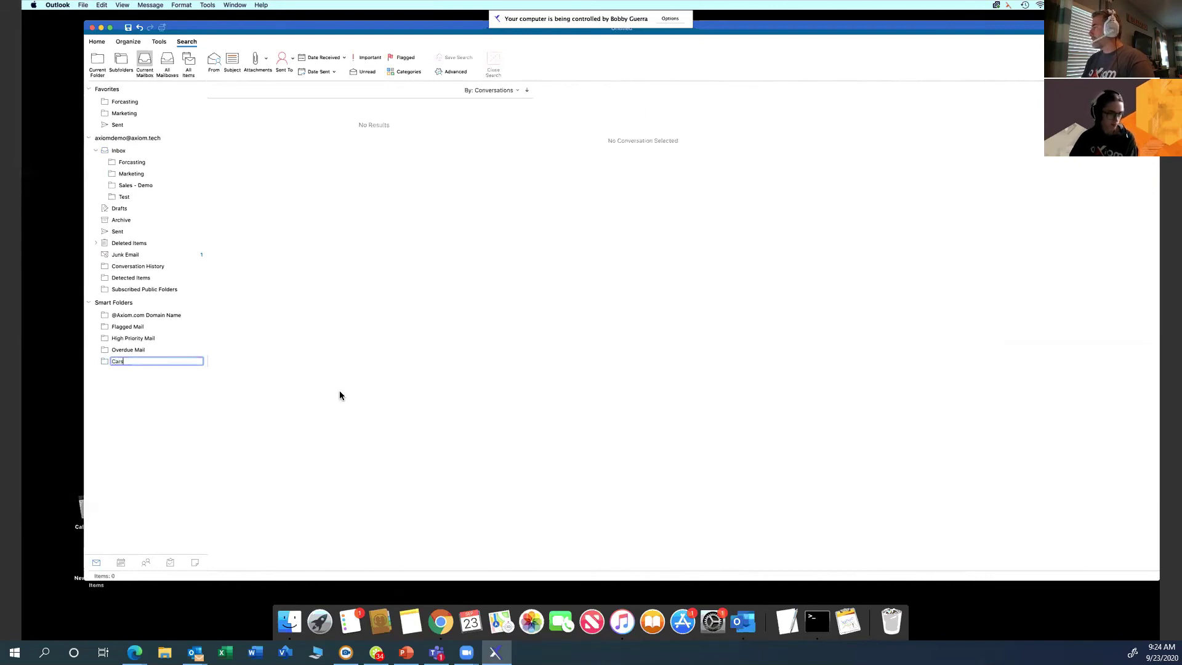
pyautogui.press('Return')
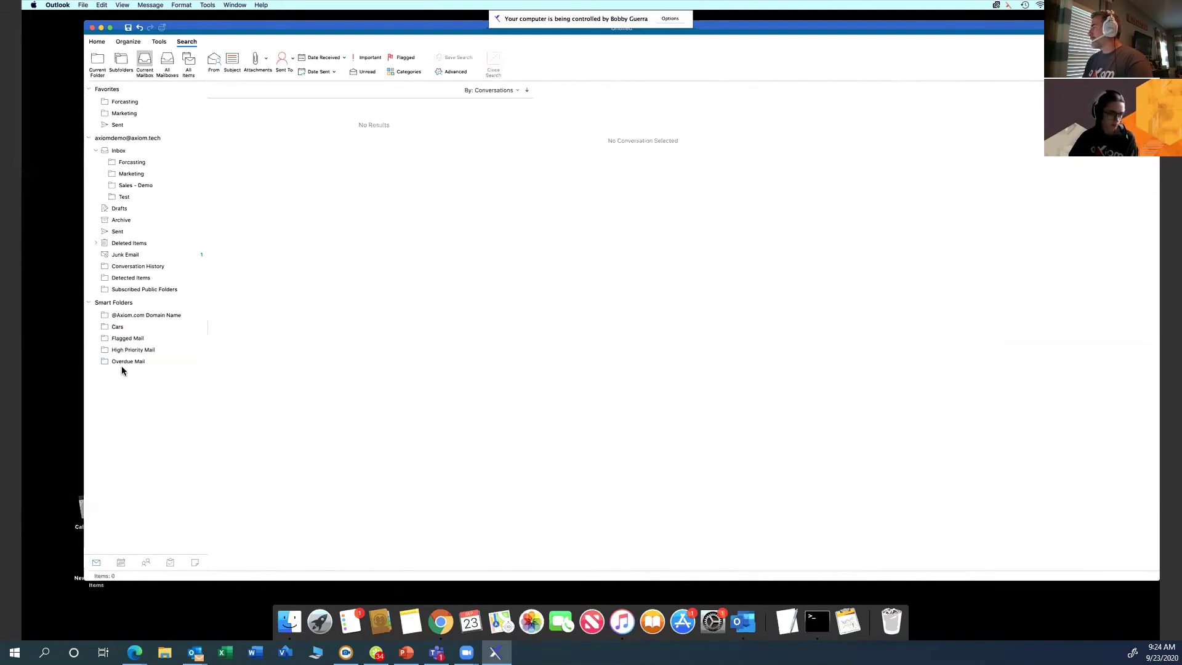
pyautogui.click(119, 328)
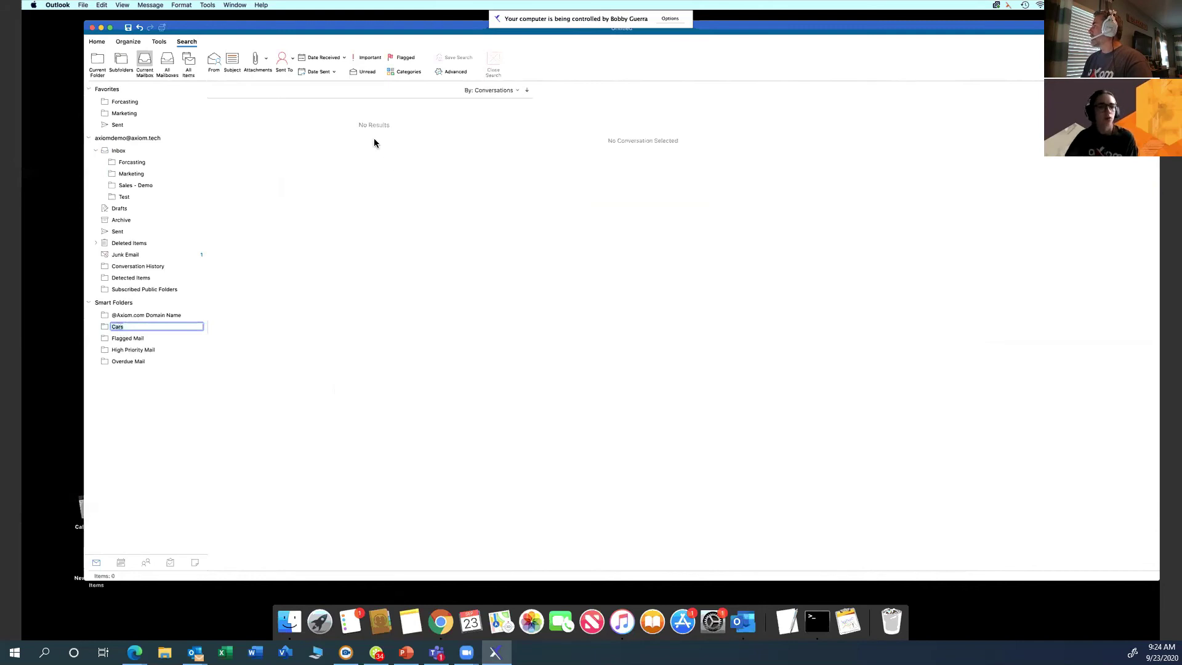
pyautogui.click(108, 328)
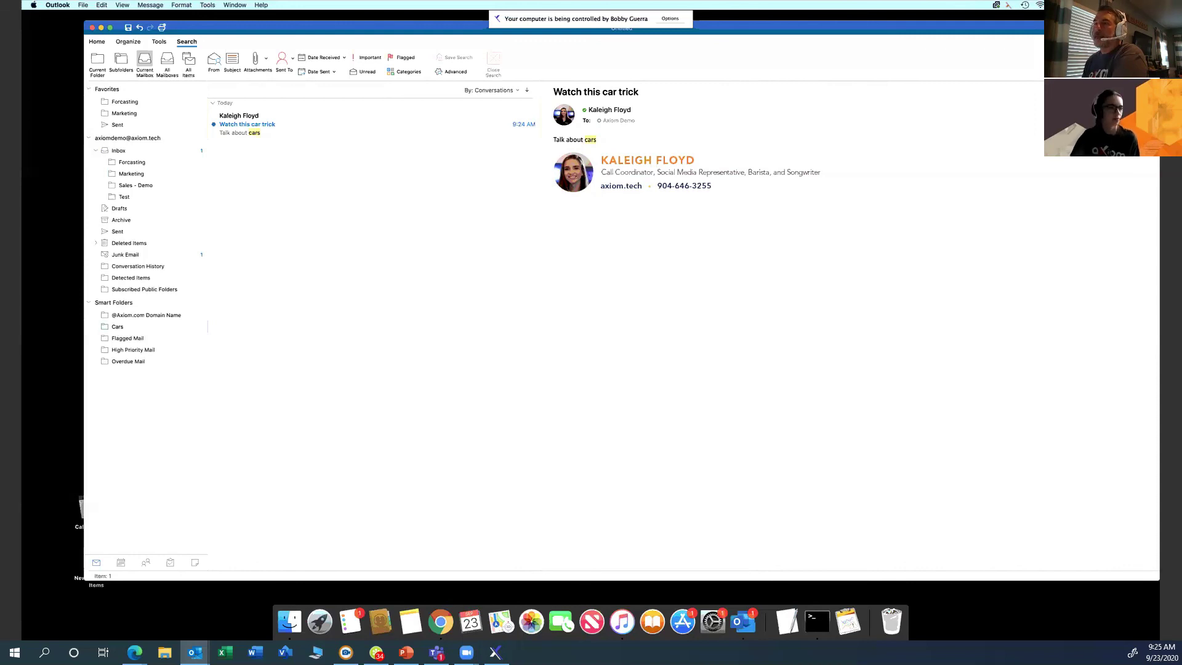
pyautogui.click(195, 652)
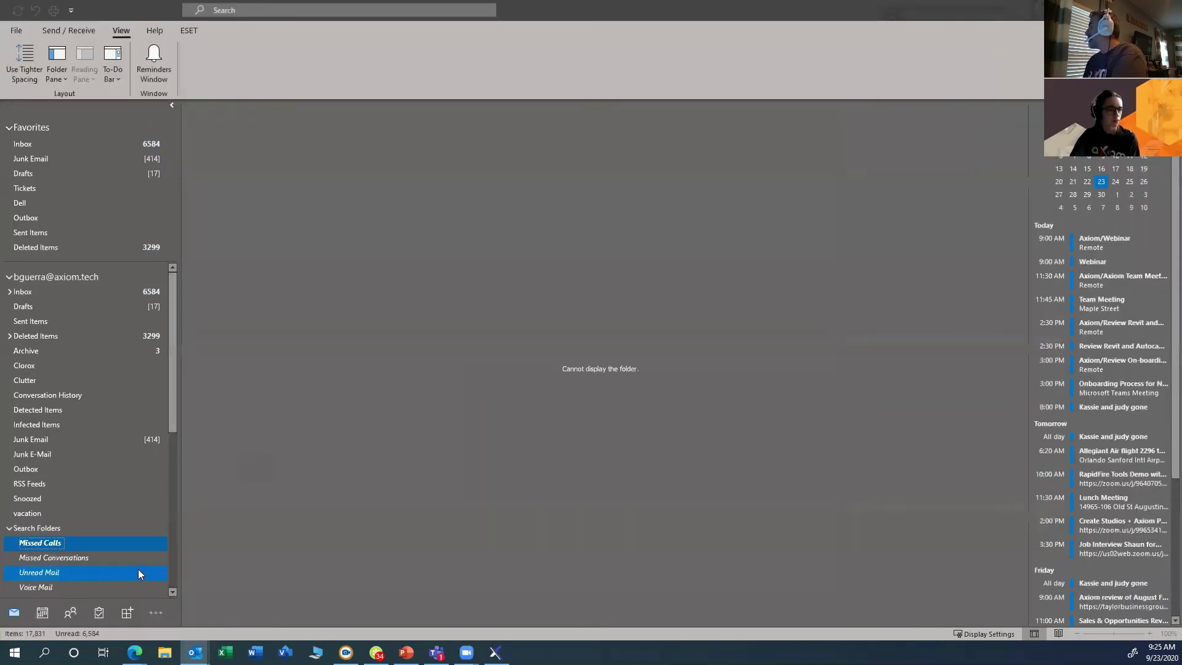